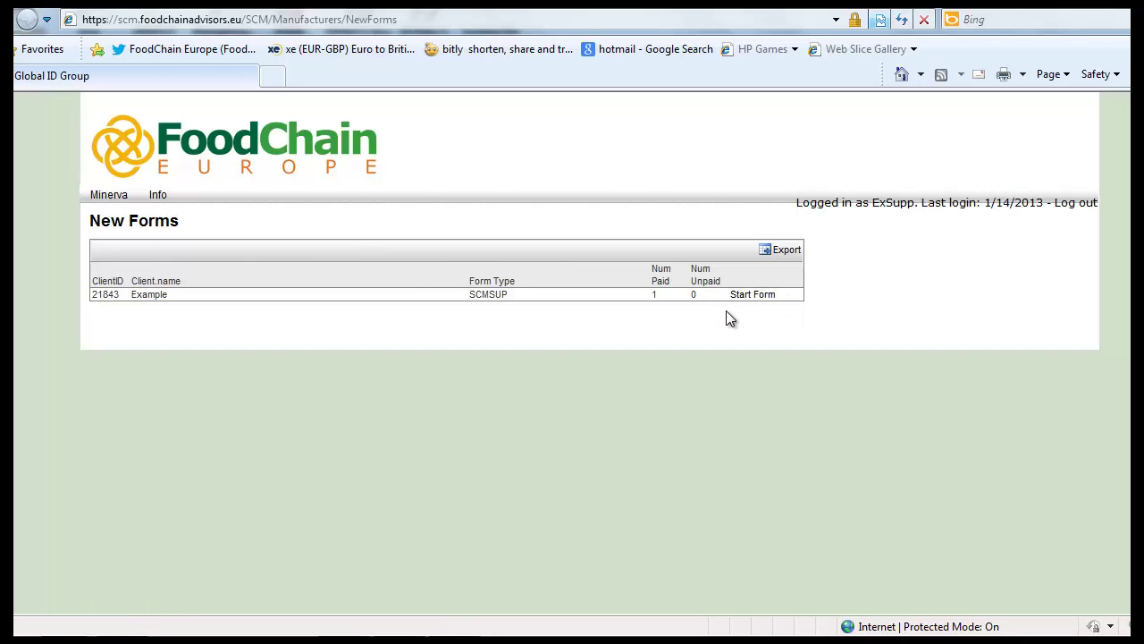
Step: Start form 4728 and set the company name to First Grade Produce from the suggestions
click(749, 298)
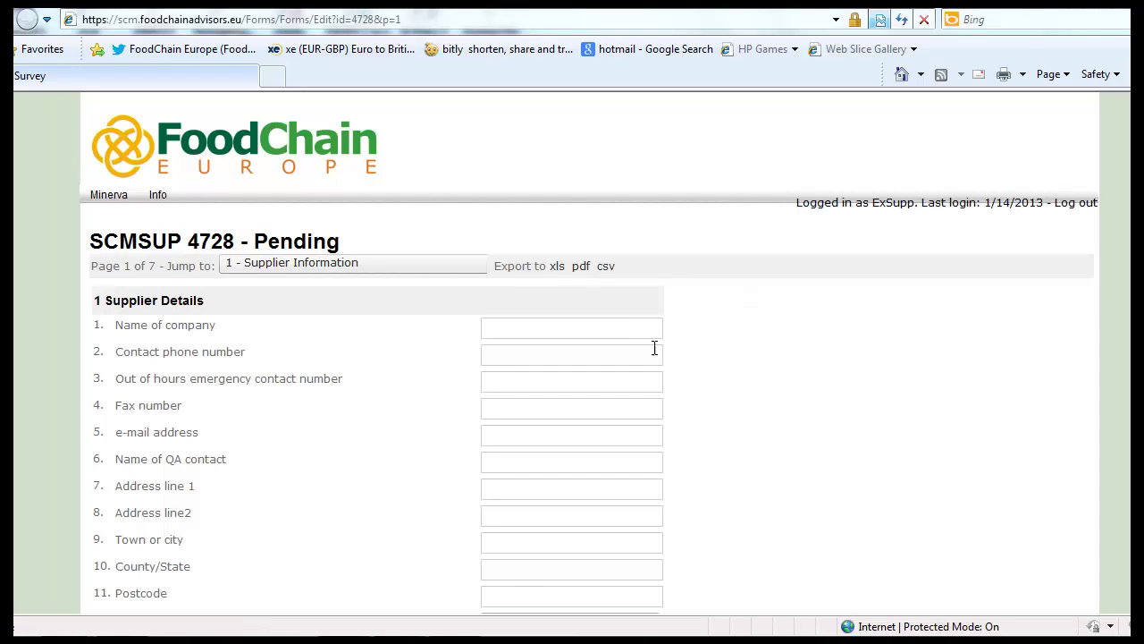
double_click(627, 329)
text(Fir)
key(Down)
key(Return)
Step: Fill the contact and emergency phone numbers from the autocomplete suggestions
click(485, 356)
text(0123)
key(Down)
key(Return)
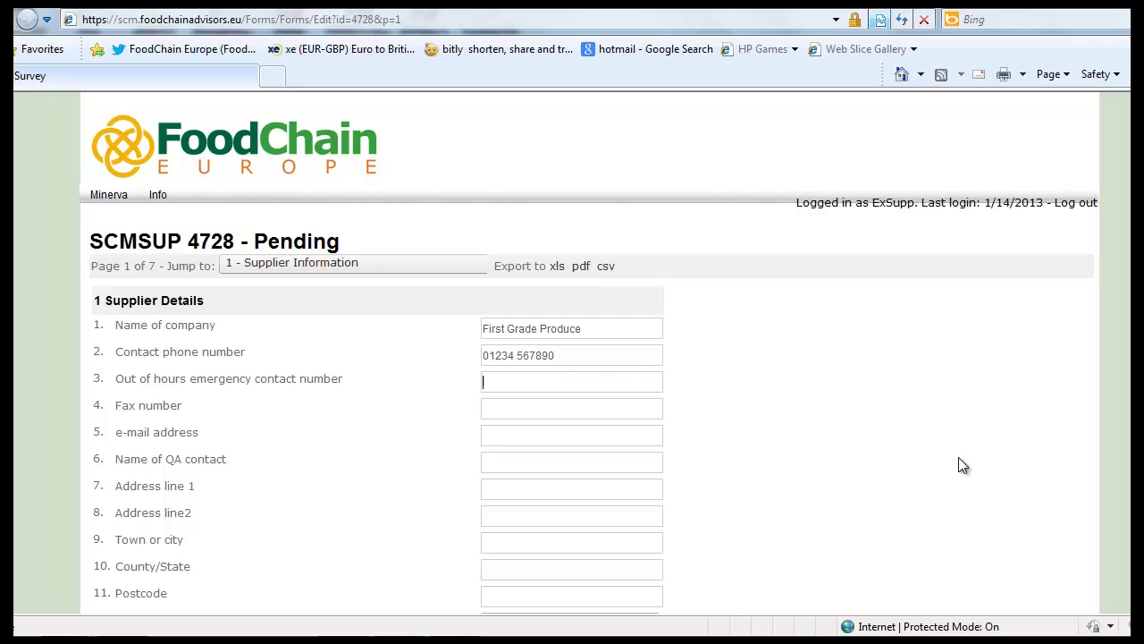
text(07)
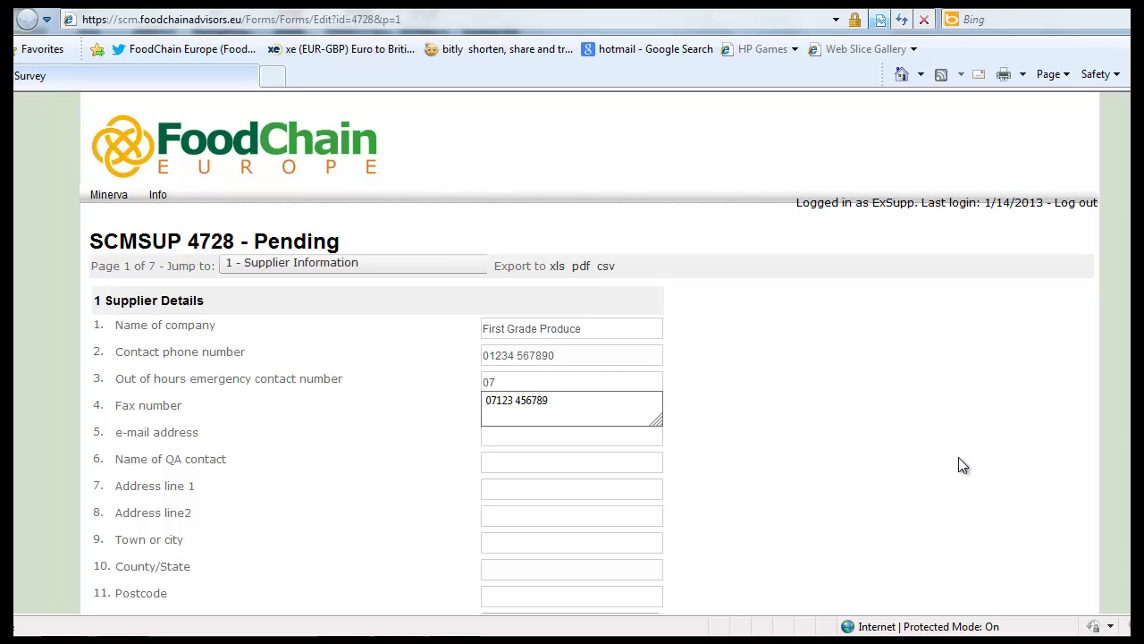
key(Down)
key(Return)
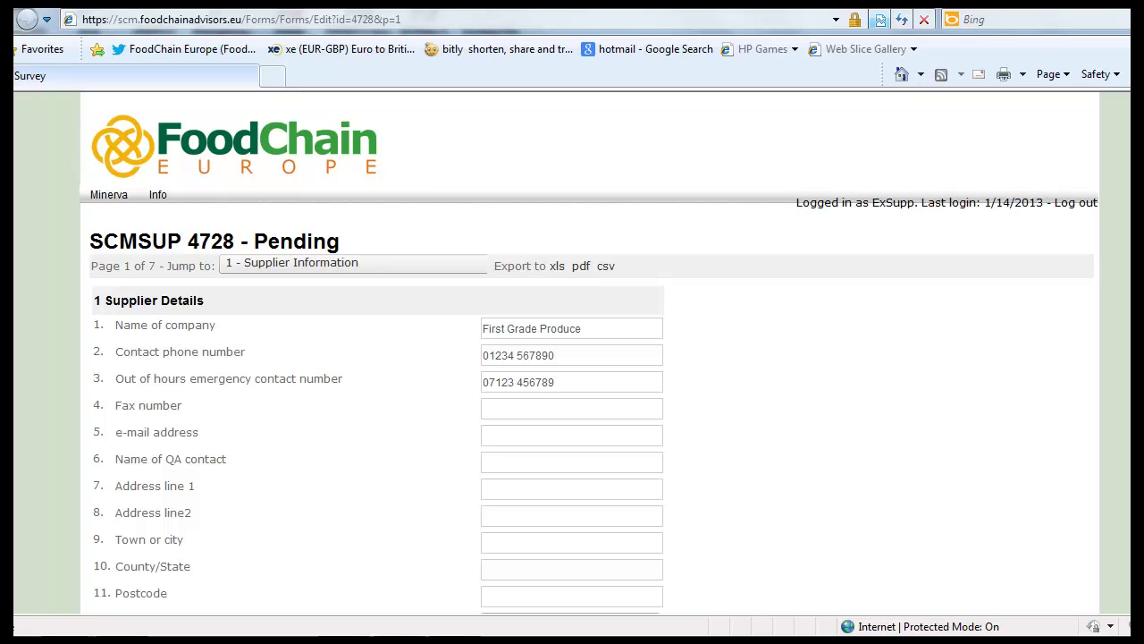
Step: Answer Yes to question 14 on producing products at this address
scroll(572, 358, down, 4)
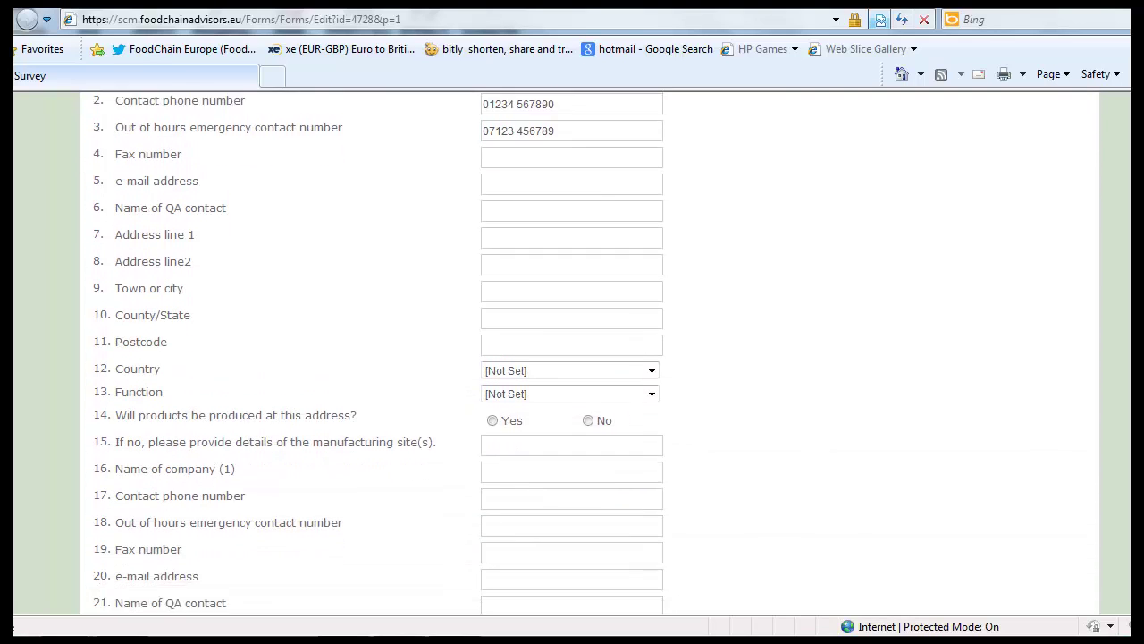
scroll(1040, 296, down, 1)
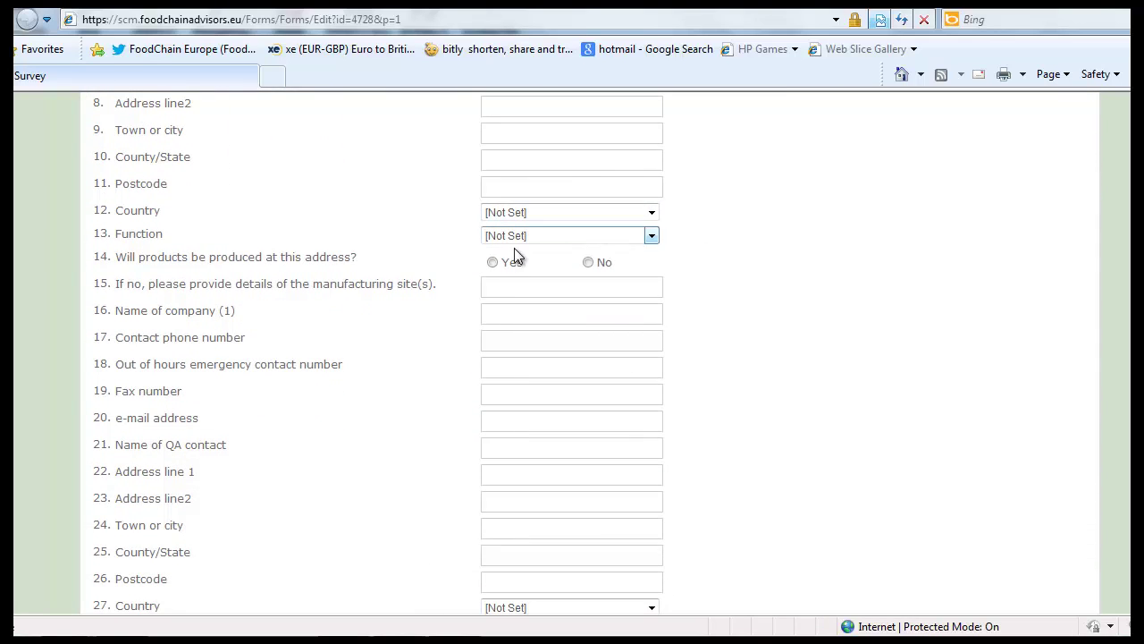
click(493, 263)
scroll(572, 358, down, 3)
scroll(573, 357, down, 2)
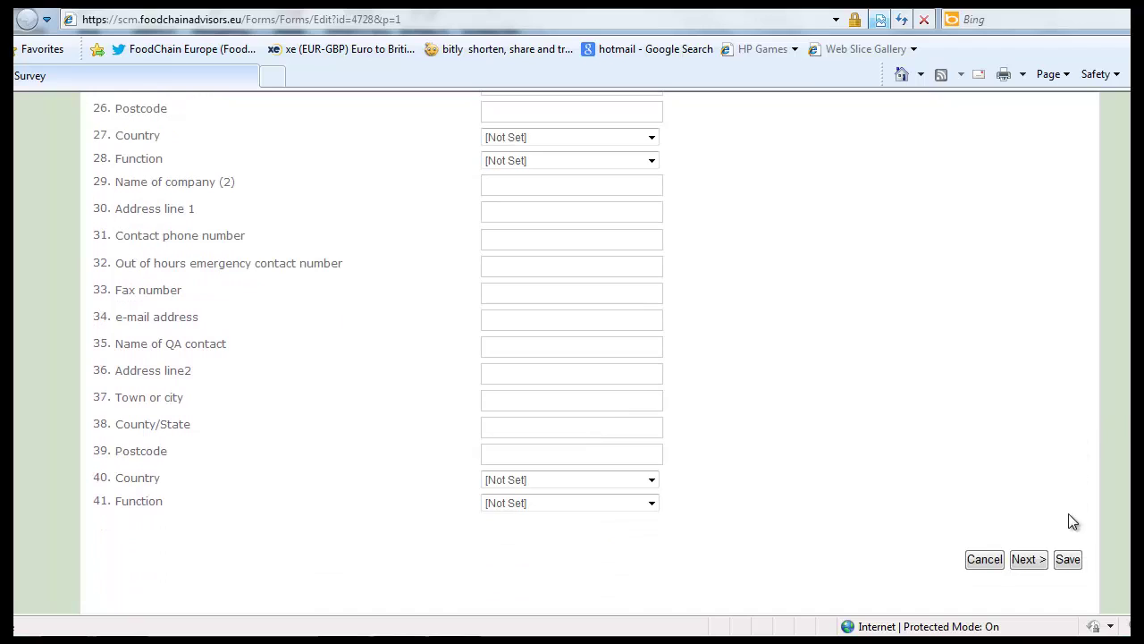
Step: On page 2, upload Exterior.jpg as the exterior photo for question 55
click(1026, 564)
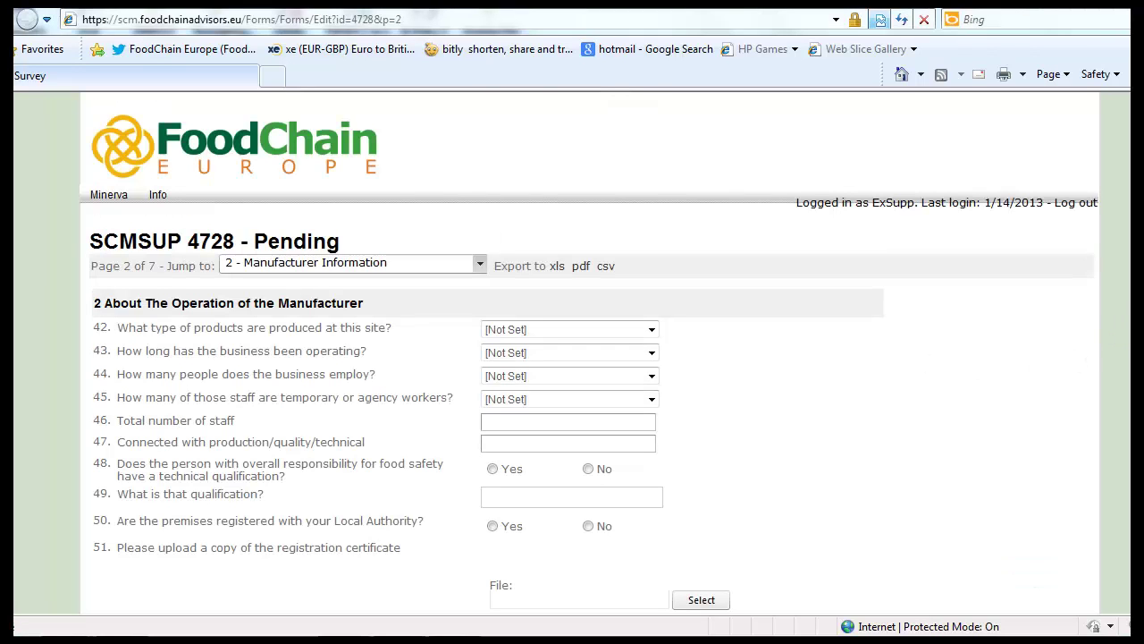
scroll(590, 350, down, 5)
scroll(590, 351, down, 8)
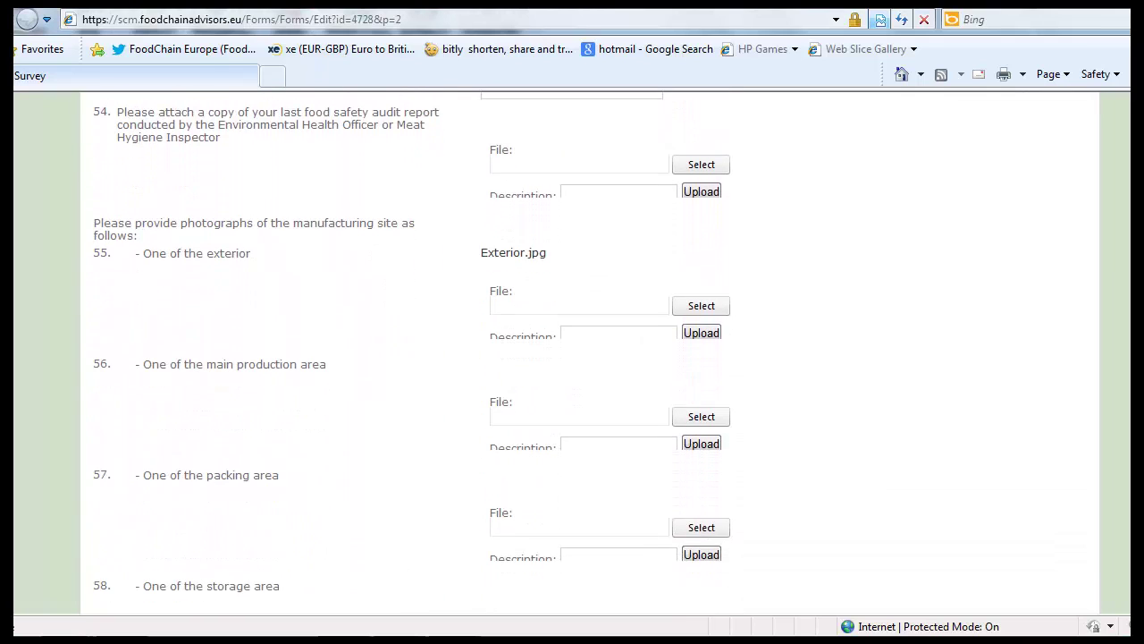
click(713, 306)
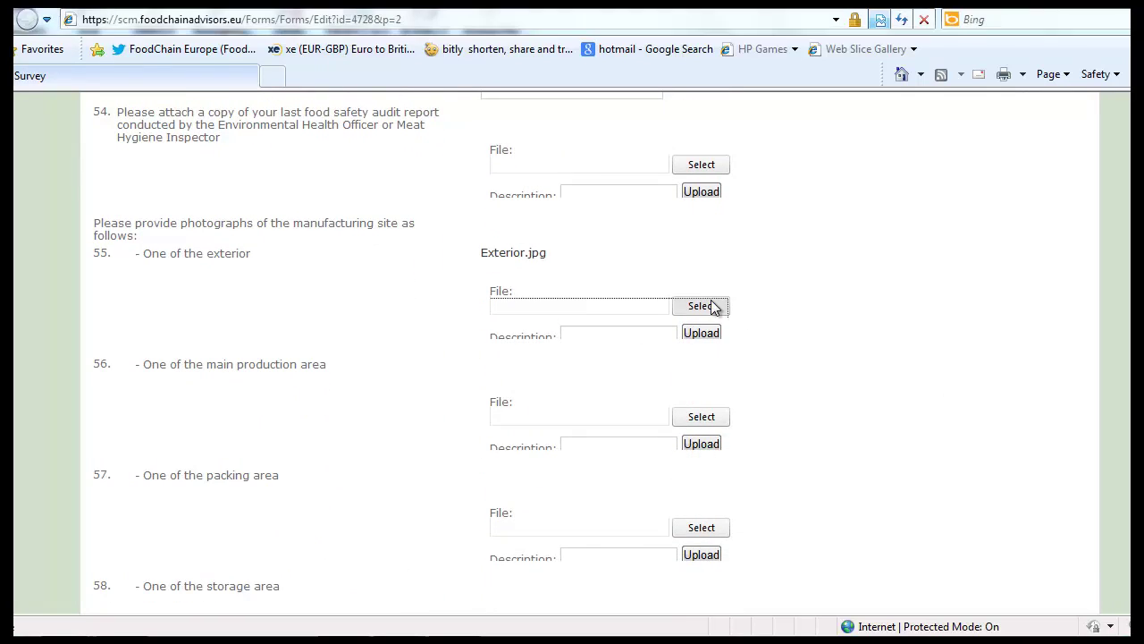
double_click(215, 111)
click(714, 333)
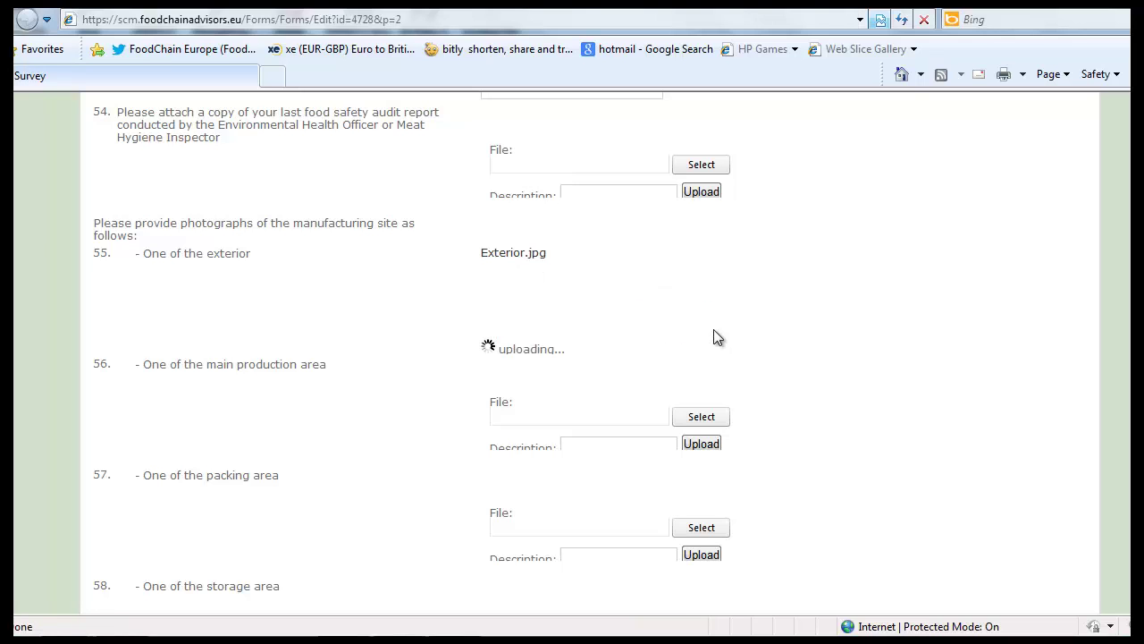
Step: Answer Yes to question 59, choose BRC Global Standards Food, and upload MOCK BRC Certificate.pdf
scroll(713, 337, down, 3)
scroll(1037, 437, down, 2)
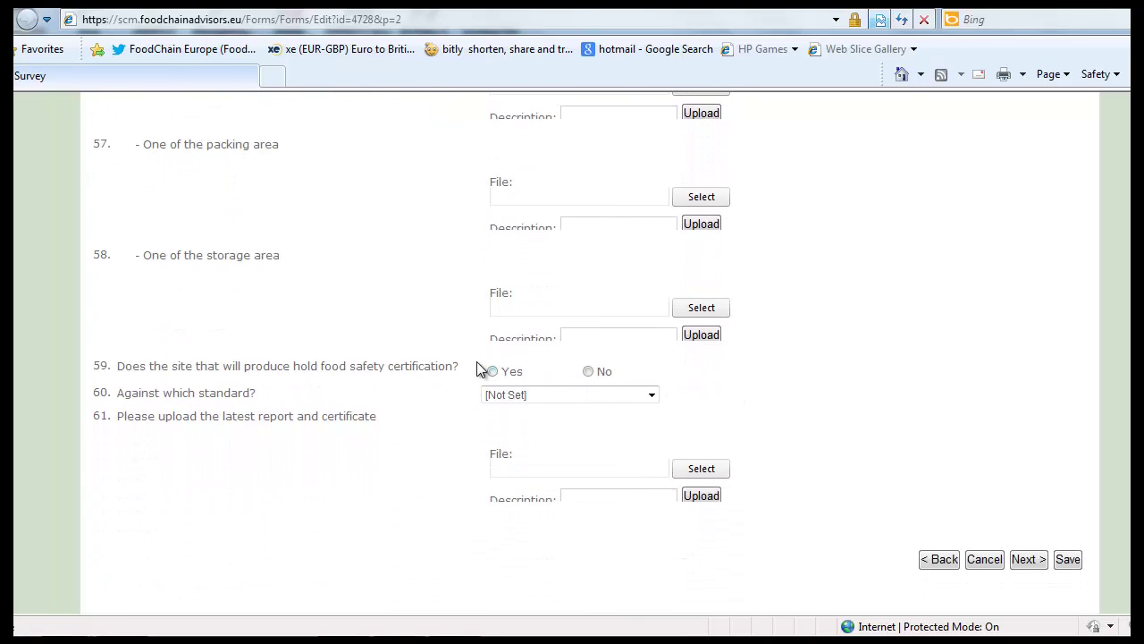
click(501, 373)
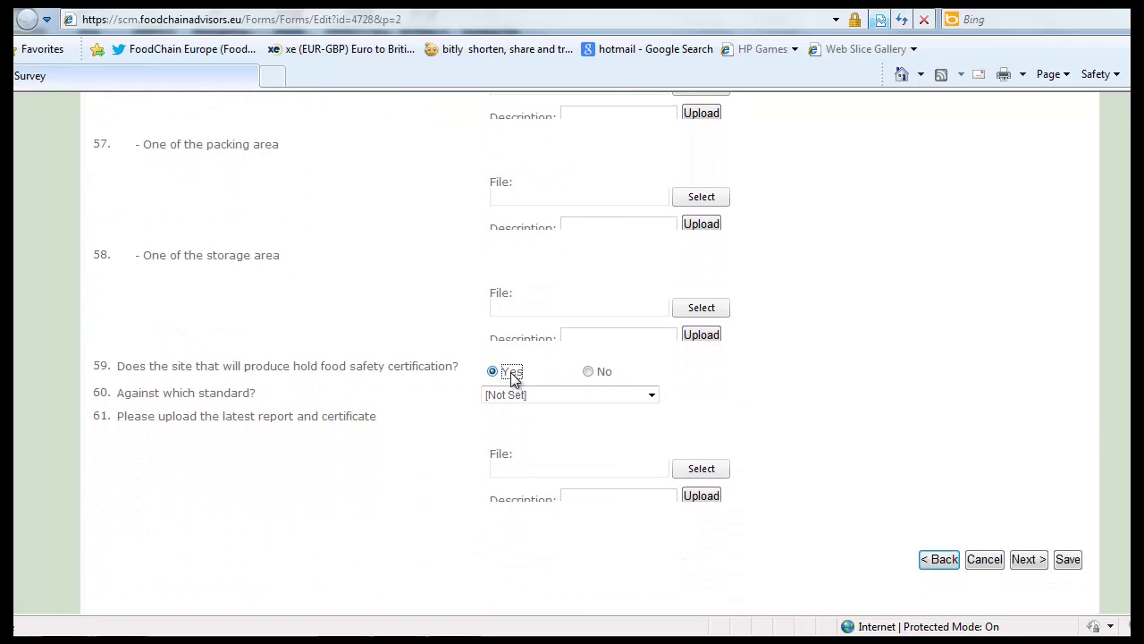
click(656, 399)
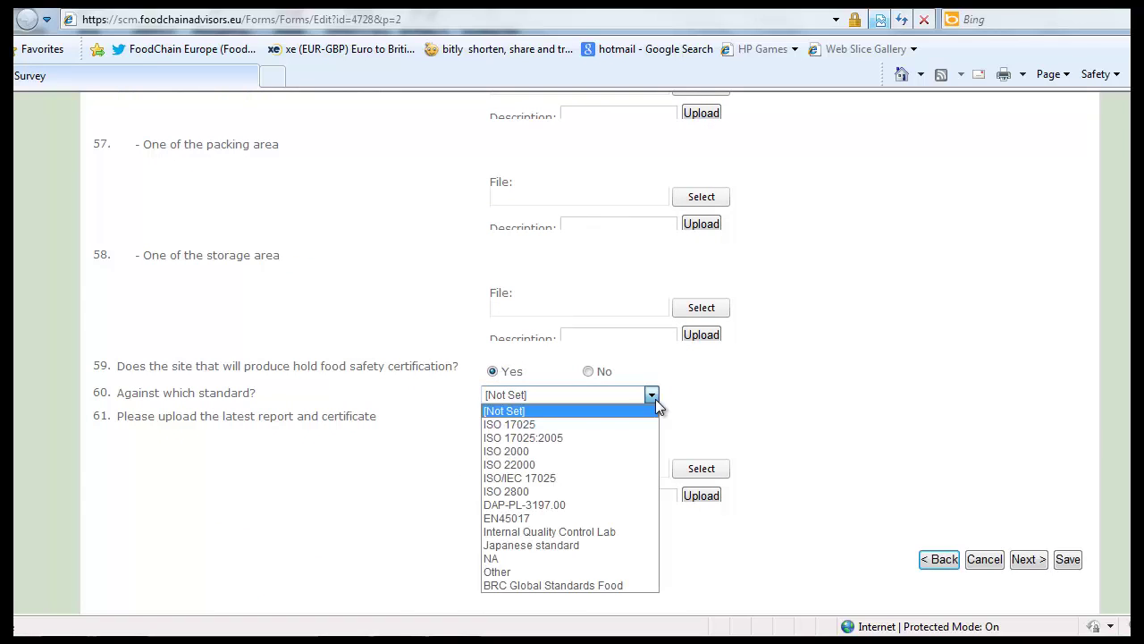
click(626, 583)
click(693, 471)
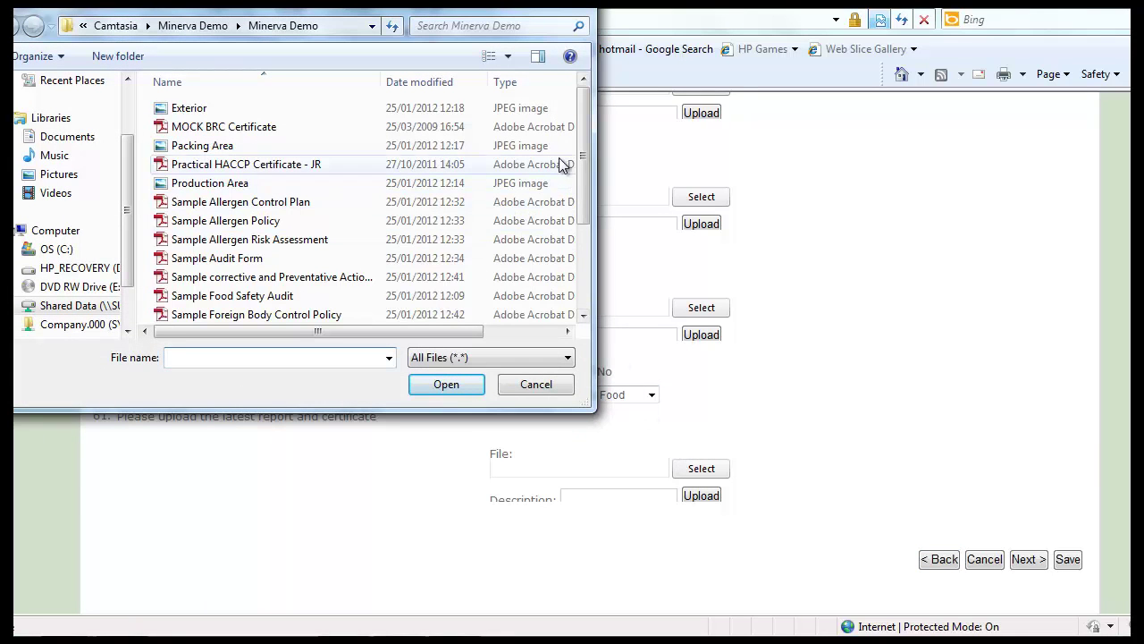
double_click(276, 129)
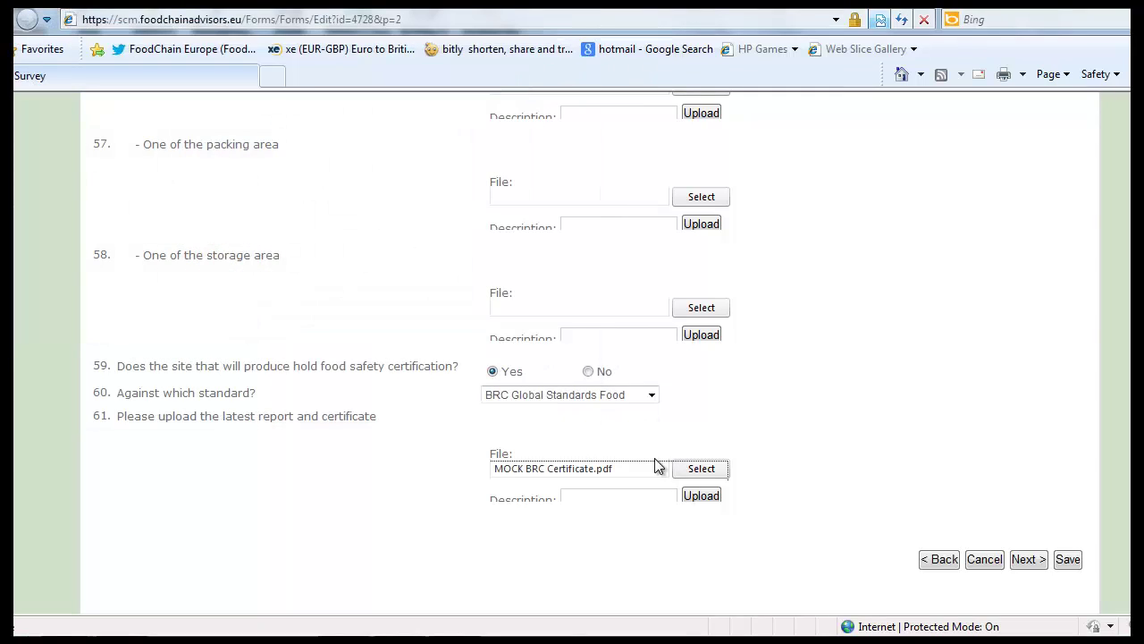
click(704, 497)
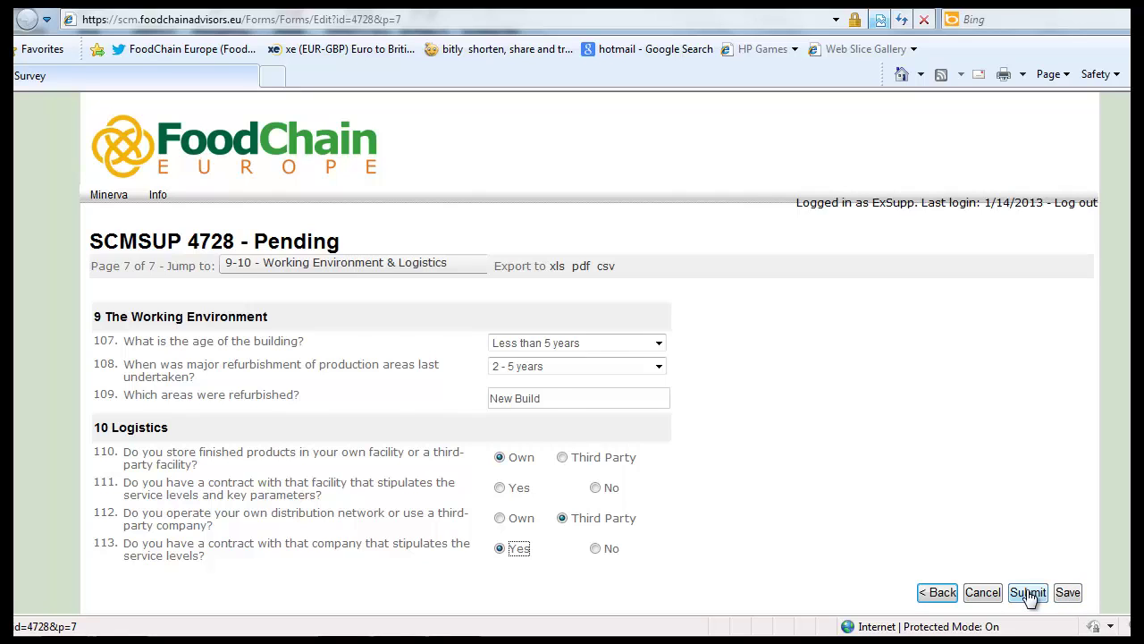
Step: Submit the form, confirm 4465 under Submitted in Forms Overview, then open Certifications
click(1028, 594)
mouse_move(109, 202)
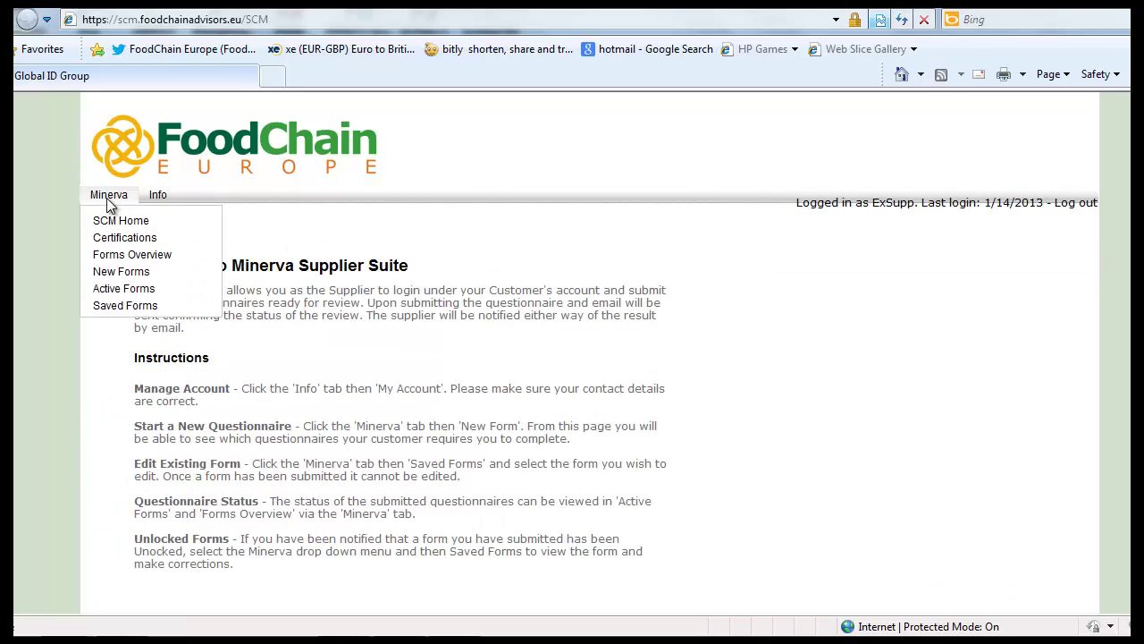
click(119, 257)
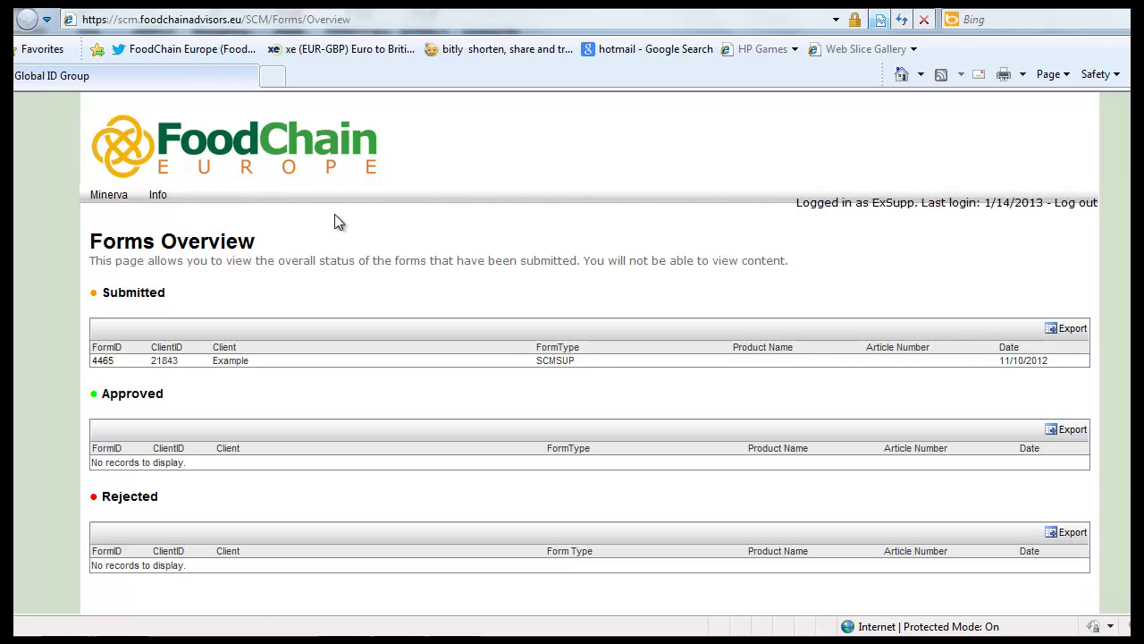
mouse_move(111, 199)
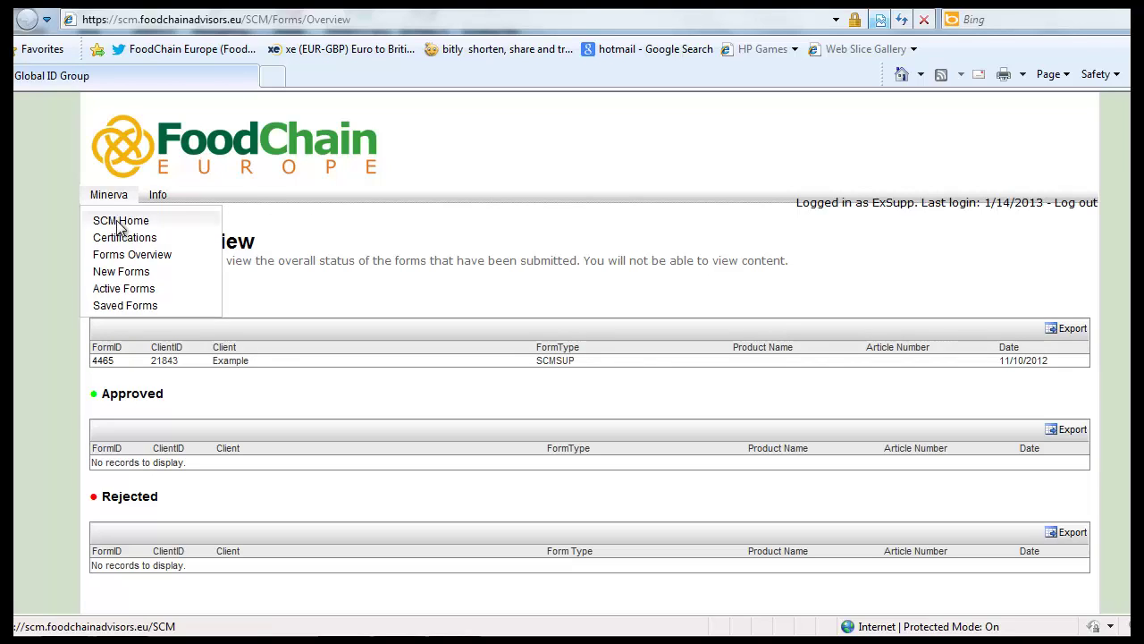
click(121, 240)
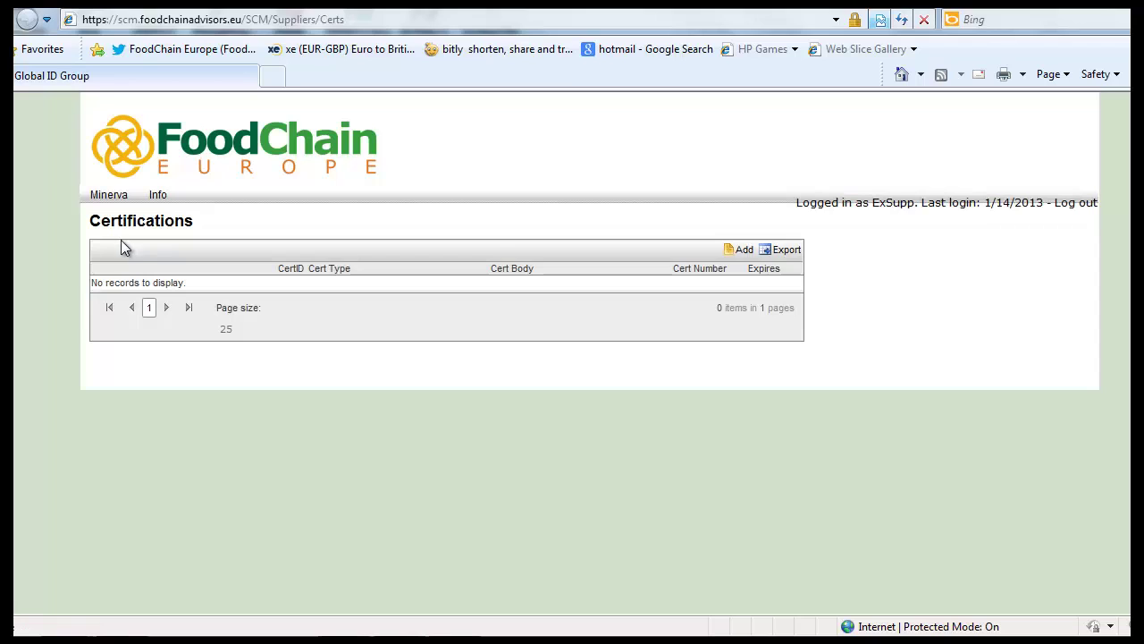
Step: Add a Cert-ID BRC Global Standards Food certificate expiring 13 July 2013 with the MOCK BRC PDF
click(740, 250)
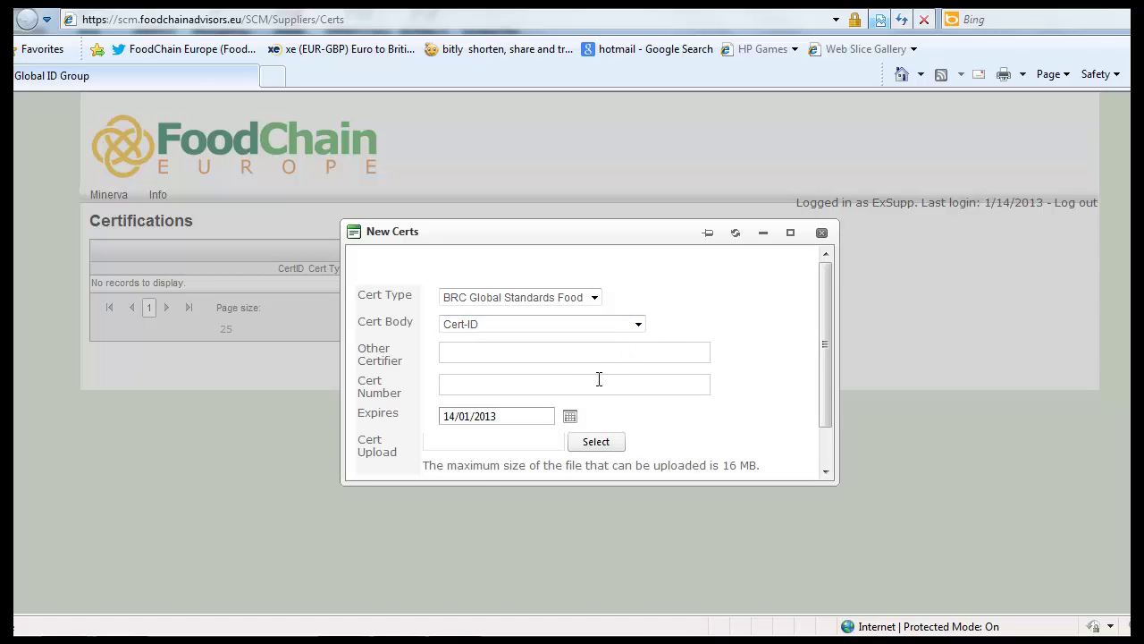
click(569, 416)
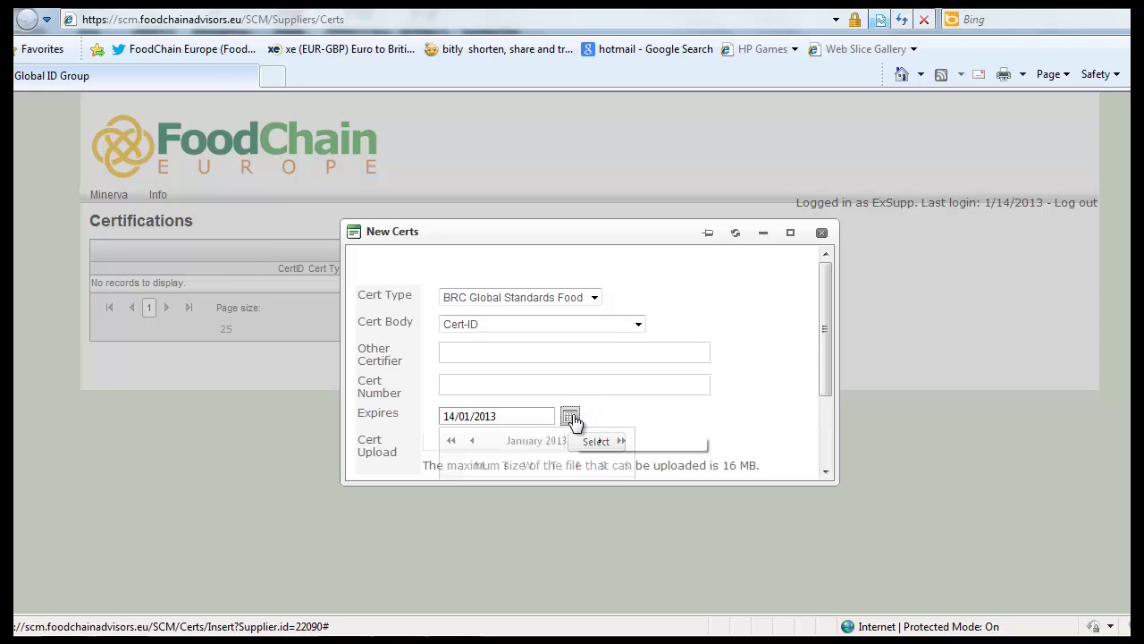
click(622, 441)
click(622, 441)
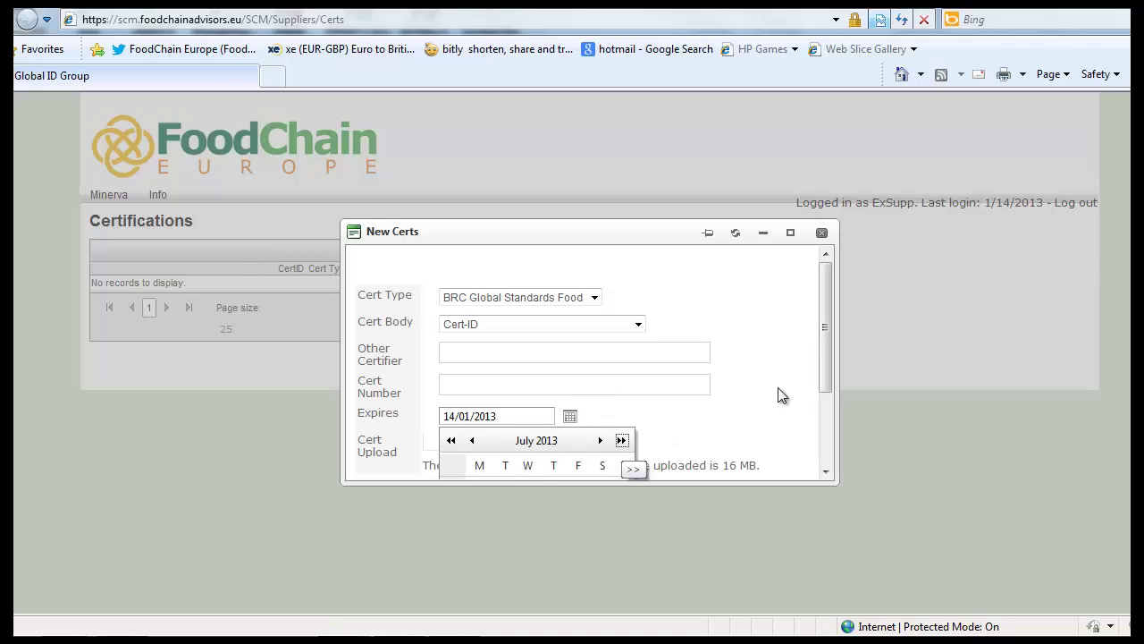
drag(821, 338, 822, 413)
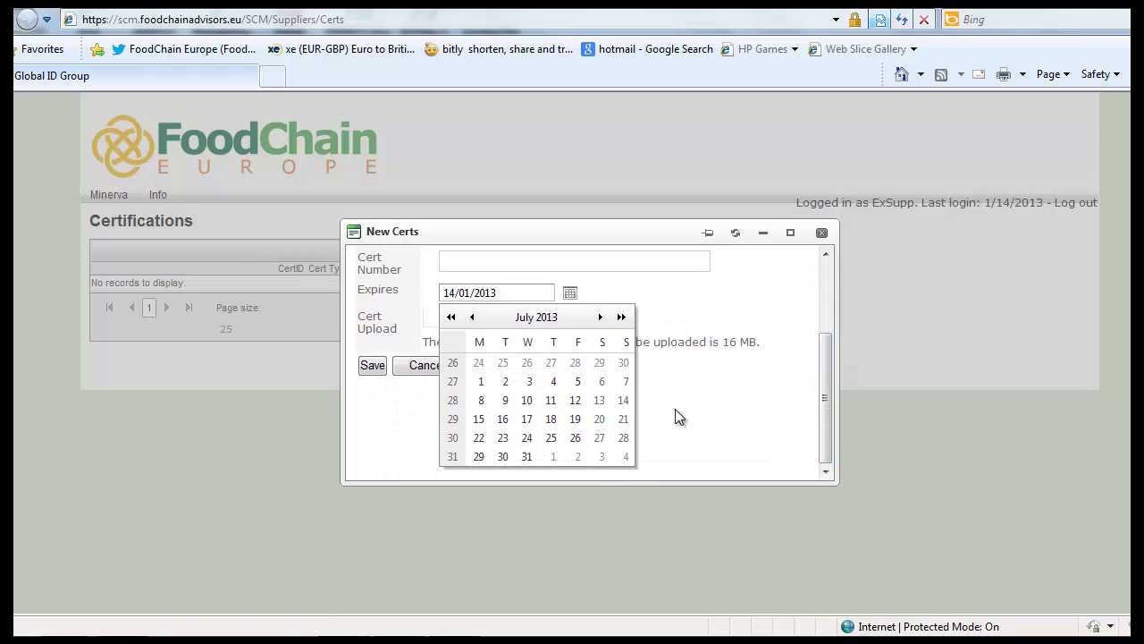
click(601, 402)
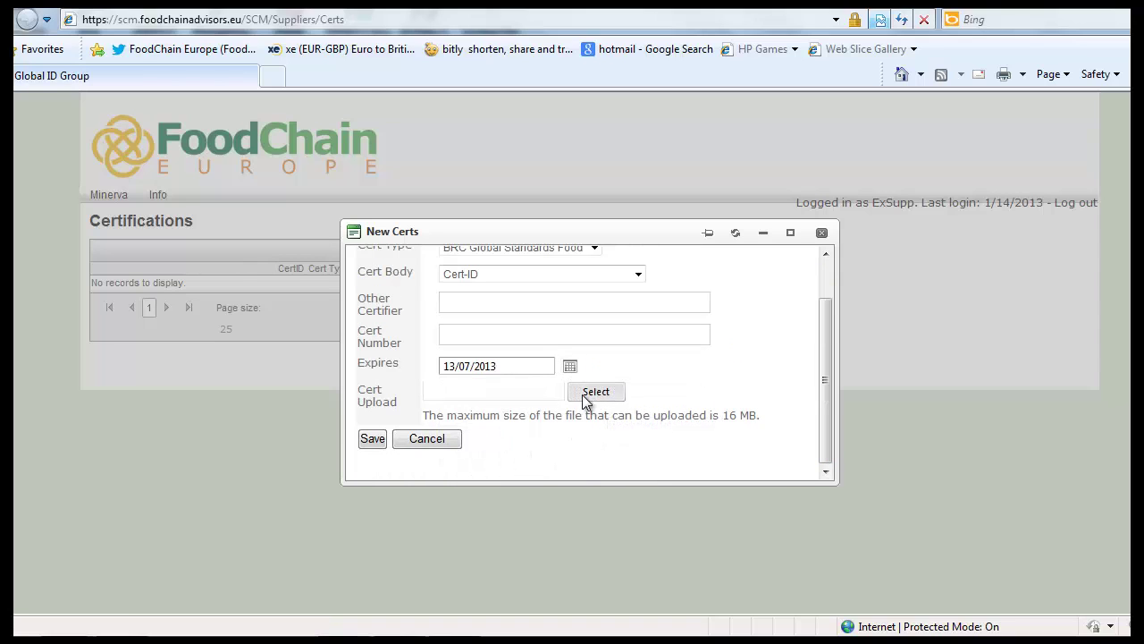
click(589, 392)
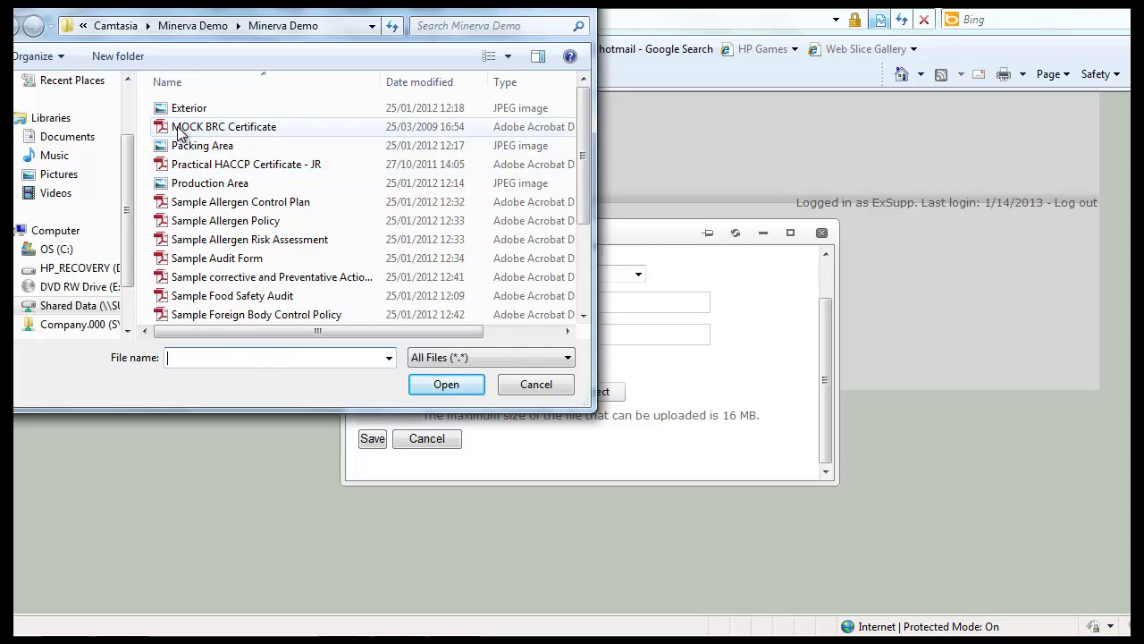
click(178, 128)
double_click(178, 128)
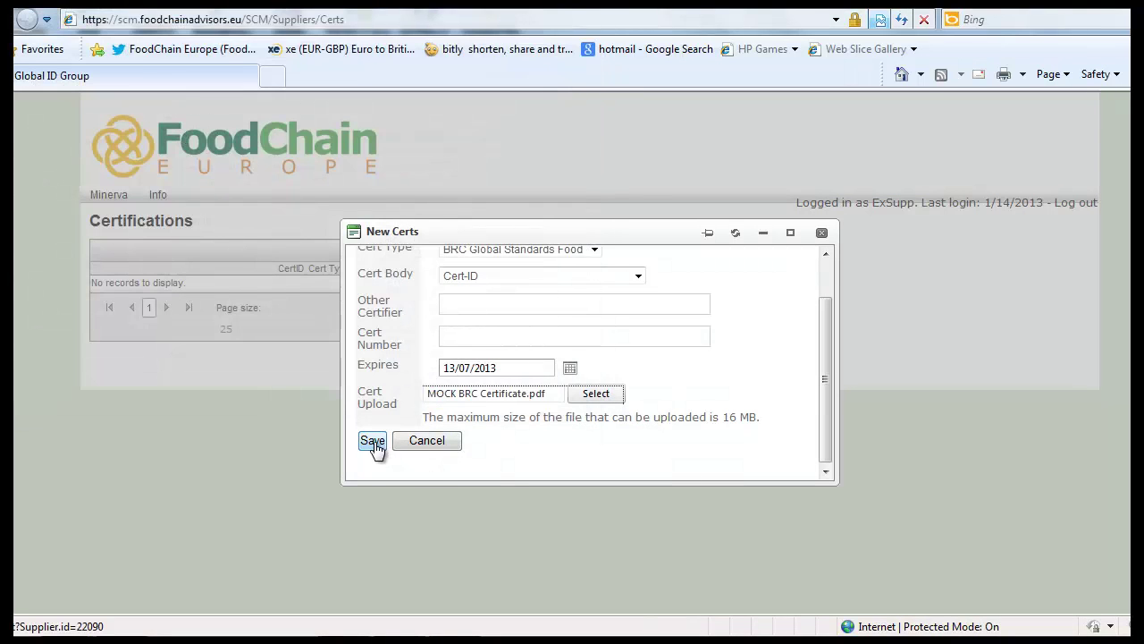
click(372, 441)
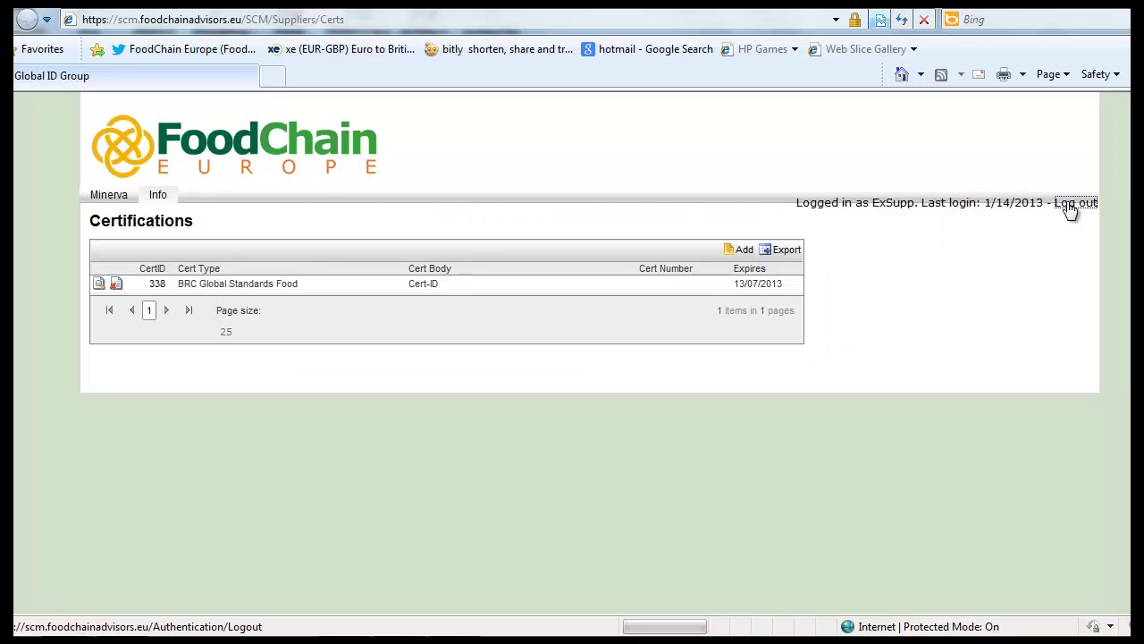
Step: Log out of the supplier account and sign in with the inspector's user name and password
click(1073, 203)
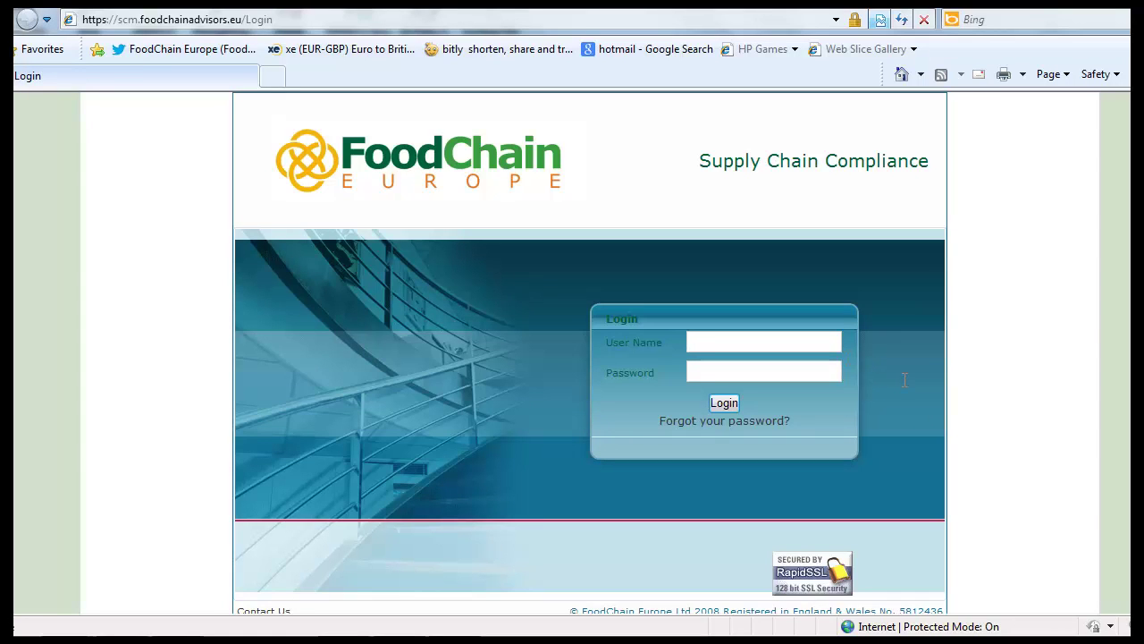
text(E)
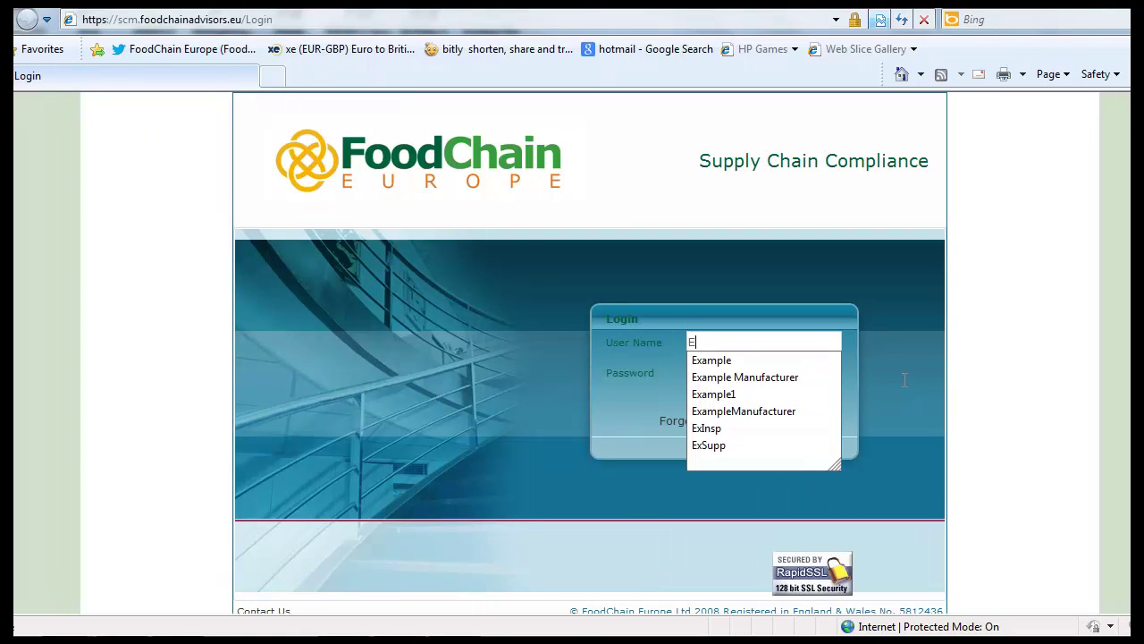
text(xInsp)
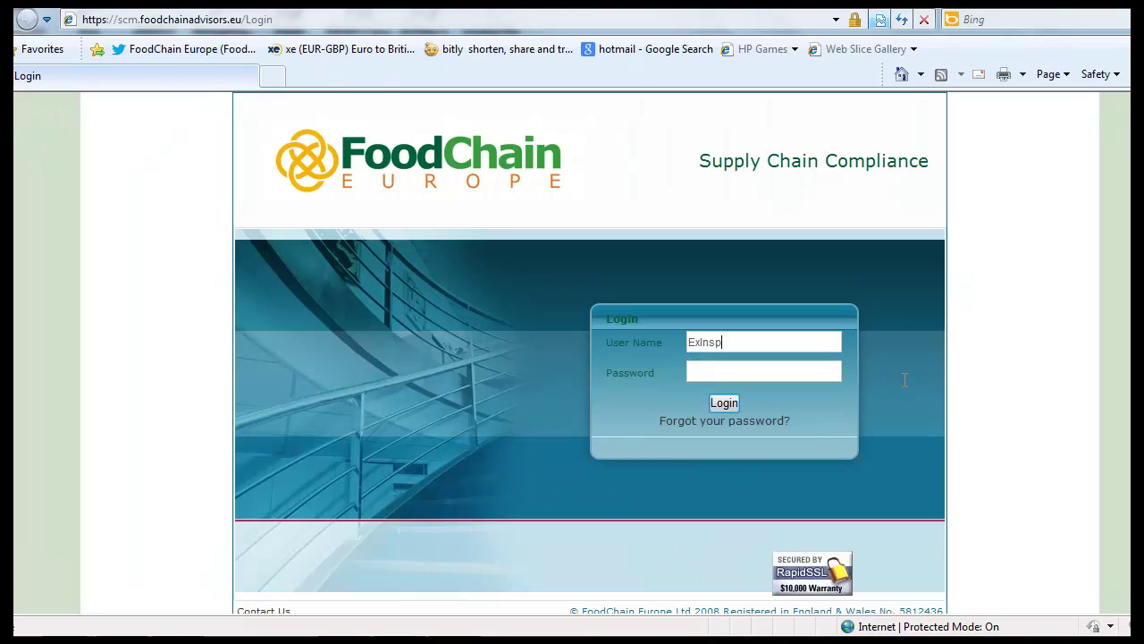
text(••••••••)
key(Tab)
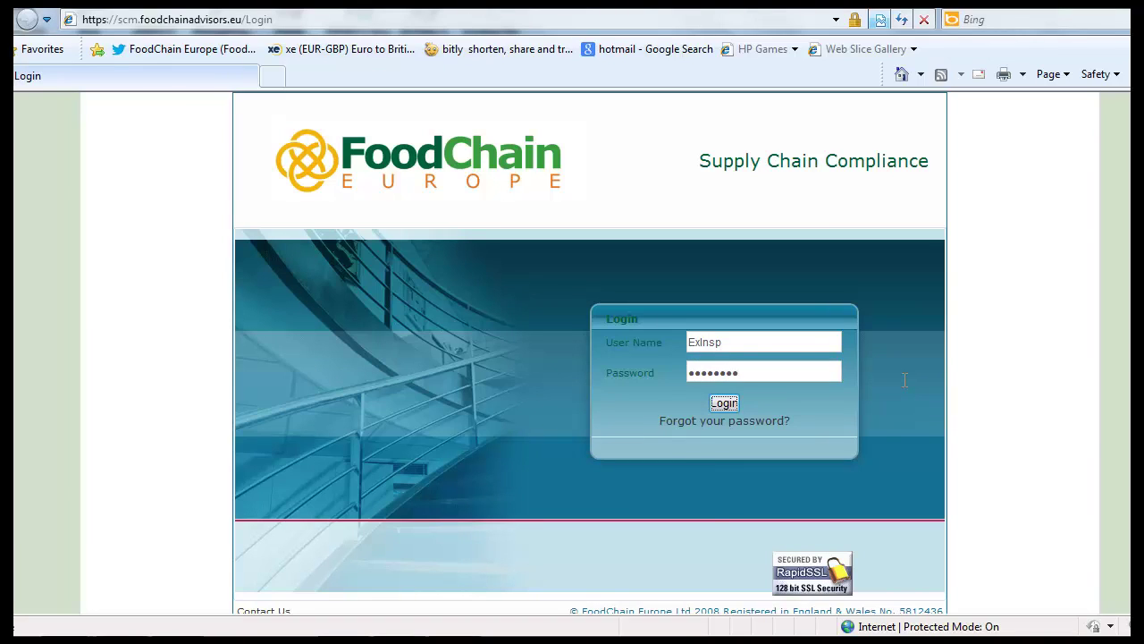
key(Return)
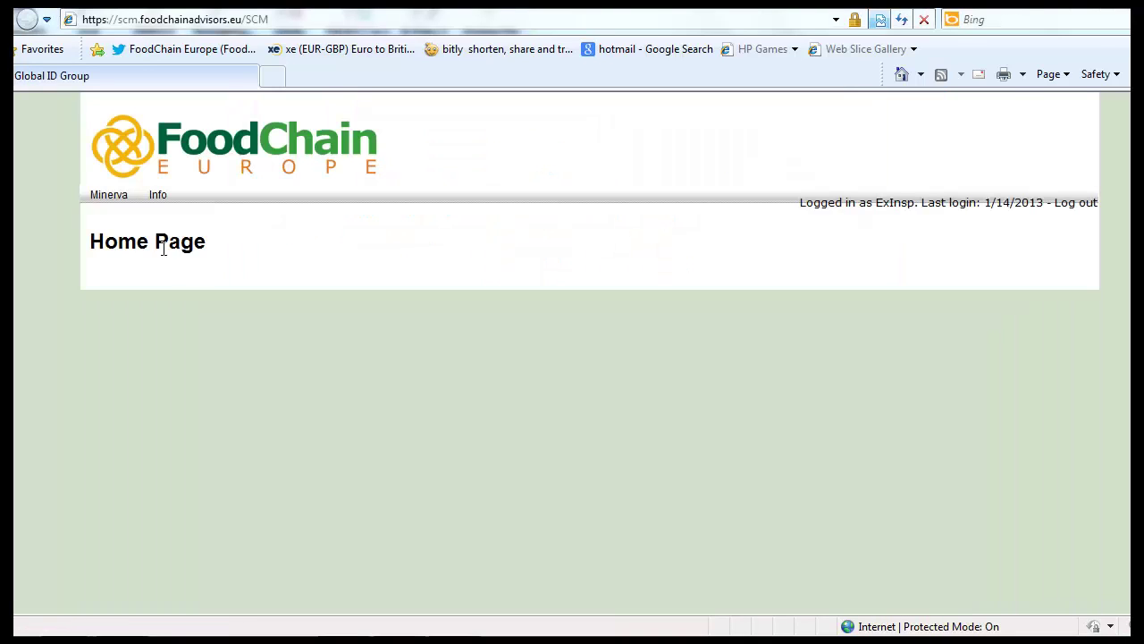
Step: Open form 4465 from the Submitted table in Forms Overview and scroll through page 1
mouse_move(126, 194)
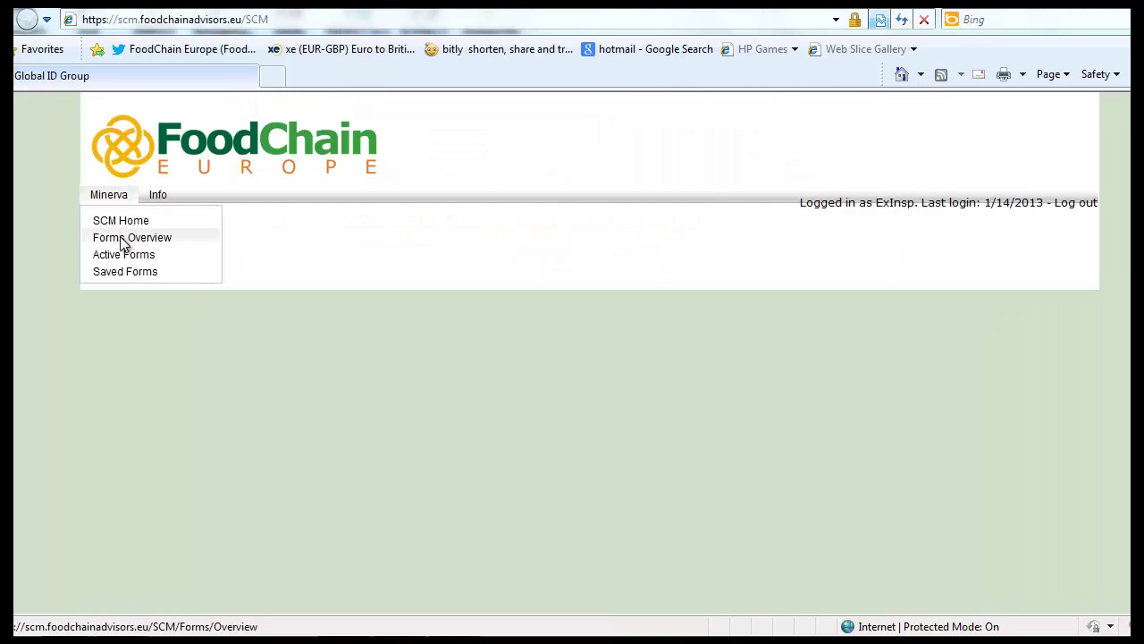
click(123, 239)
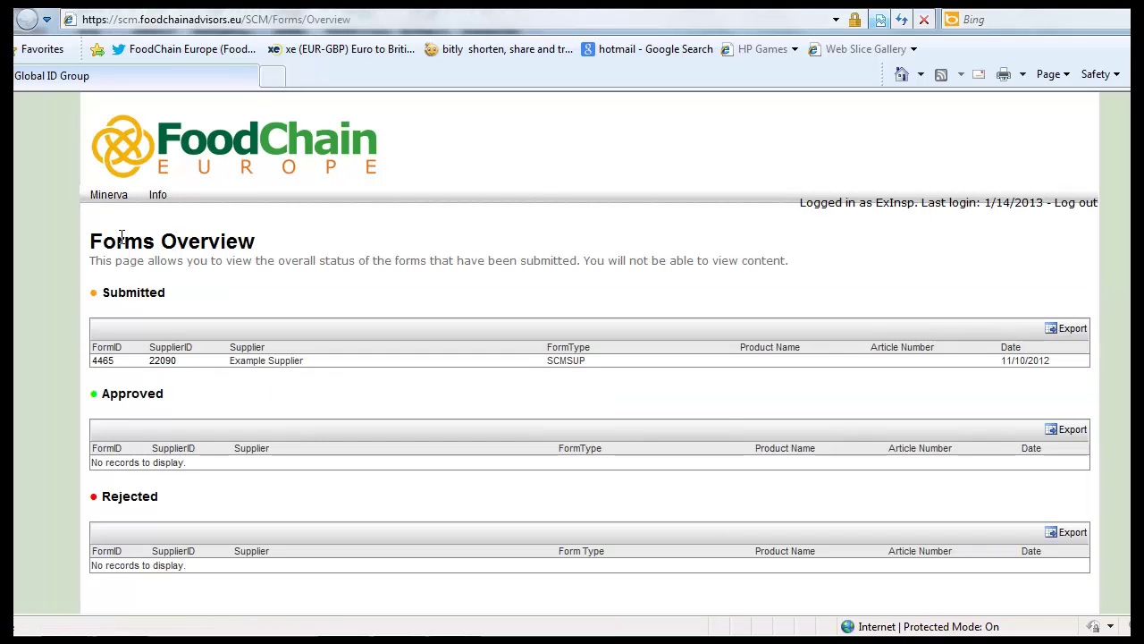
click(104, 361)
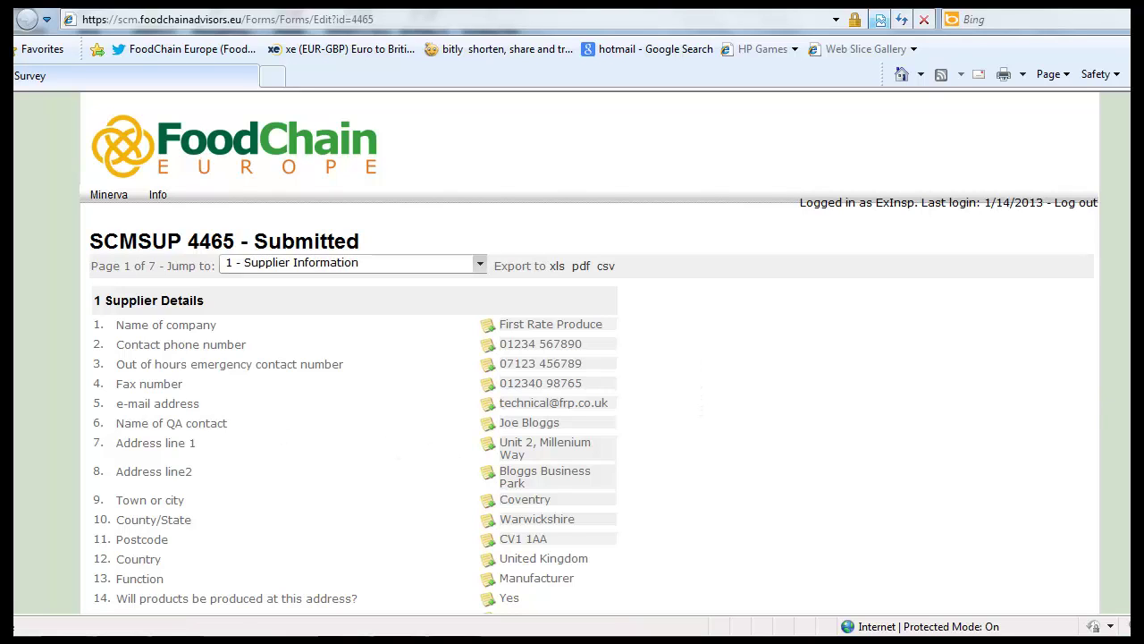
scroll(590, 353, down, 4)
scroll(590, 354, down, 5)
scroll(590, 353, up, 1)
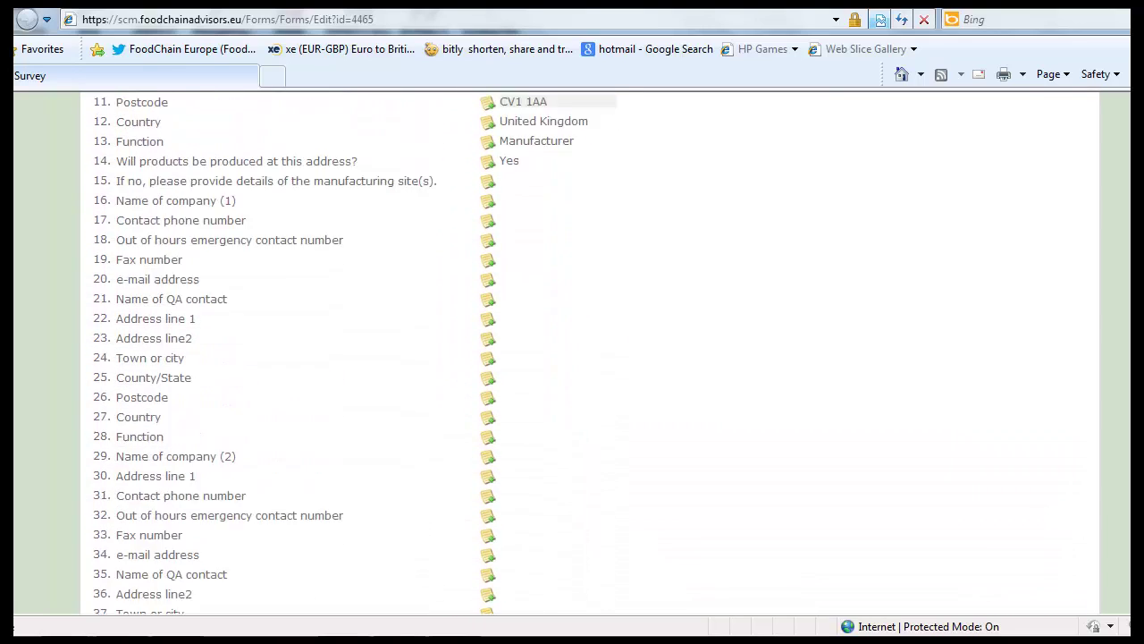
scroll(513, 381, up, 3)
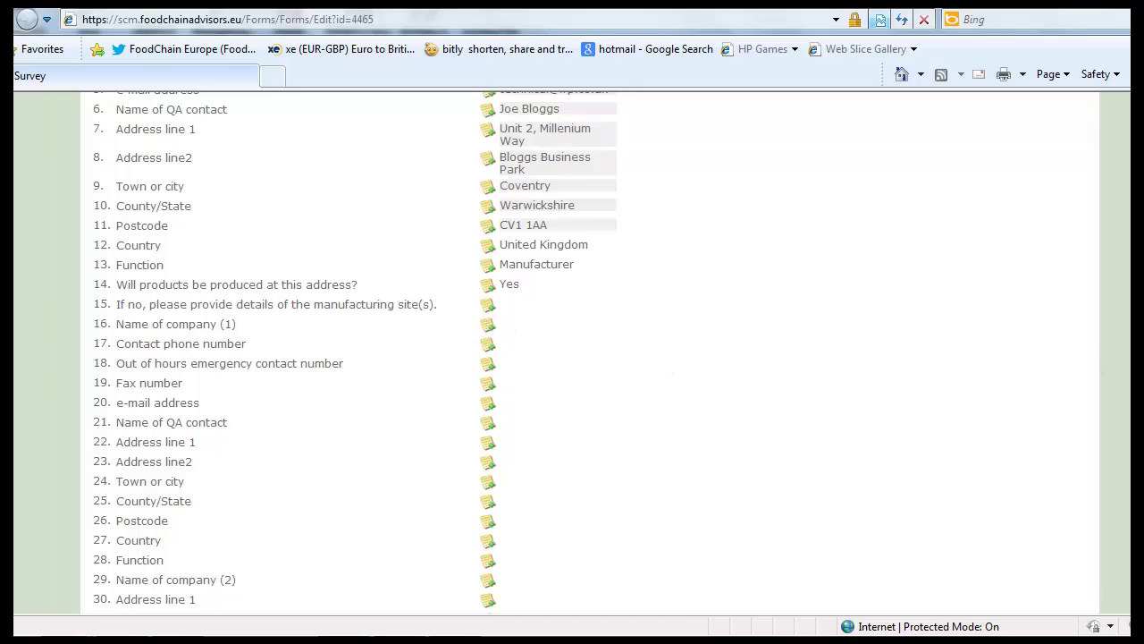
scroll(802, 363, up, 1)
scroll(590, 353, up, 5)
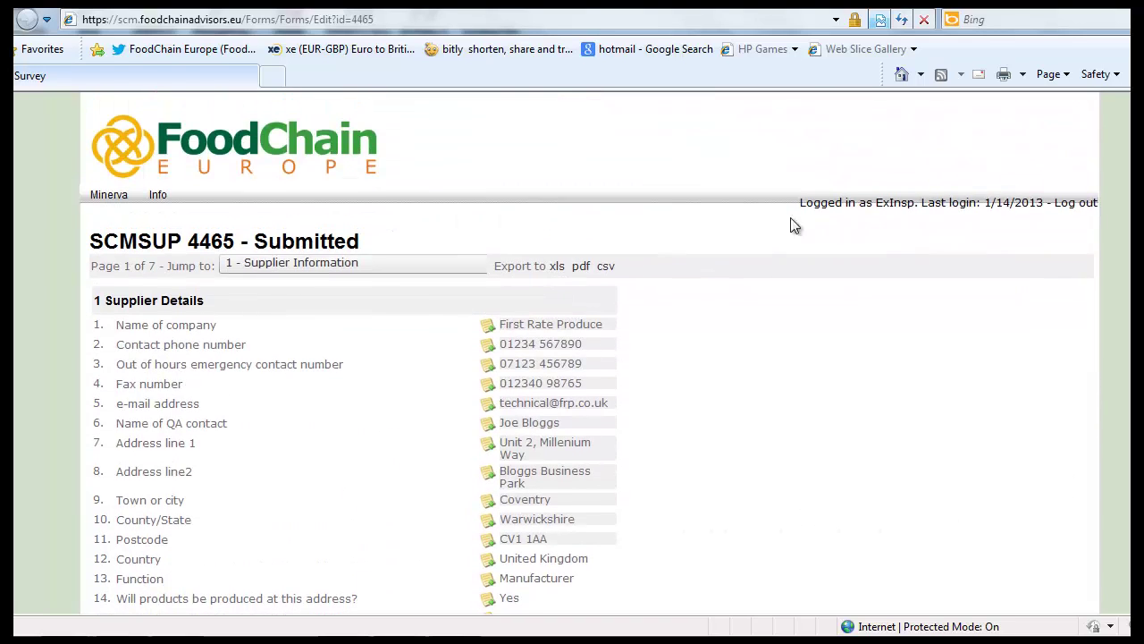
Step: Jump to the 3-4 HACCP & Allergen Control section and open the allergen risk assessment PDF
click(479, 264)
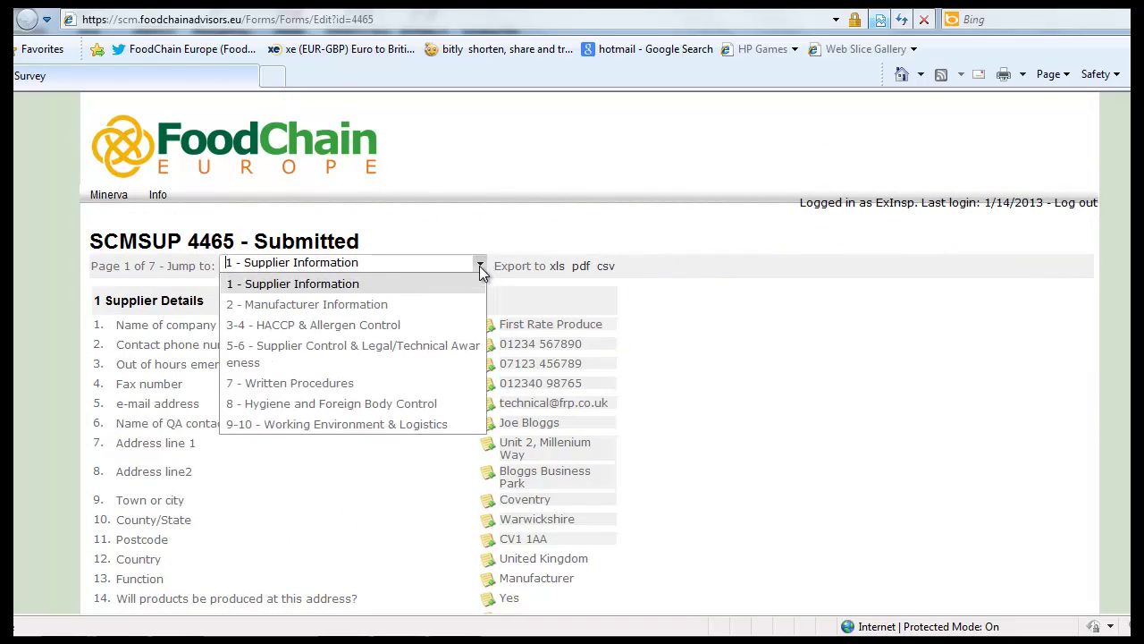
click(463, 328)
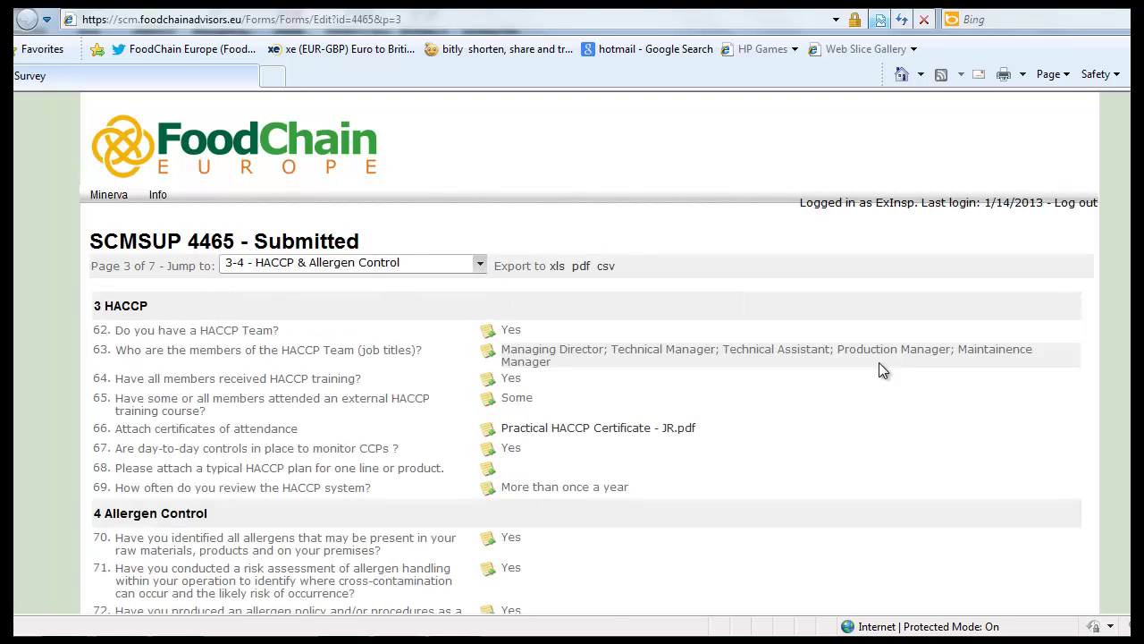
scroll(589, 358, down, 3)
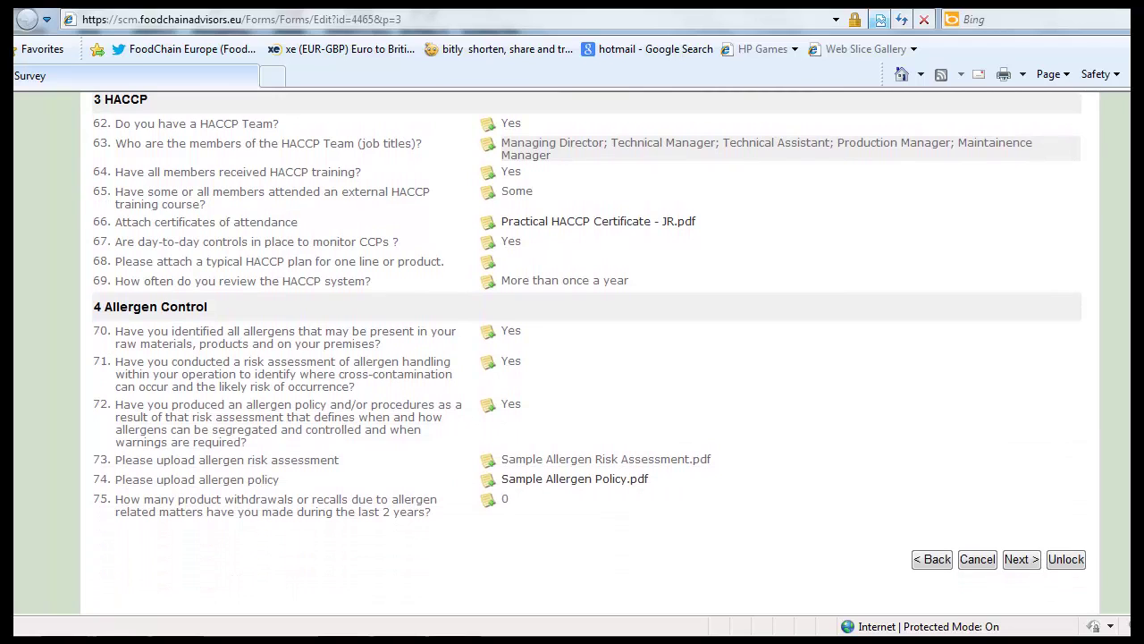
click(604, 466)
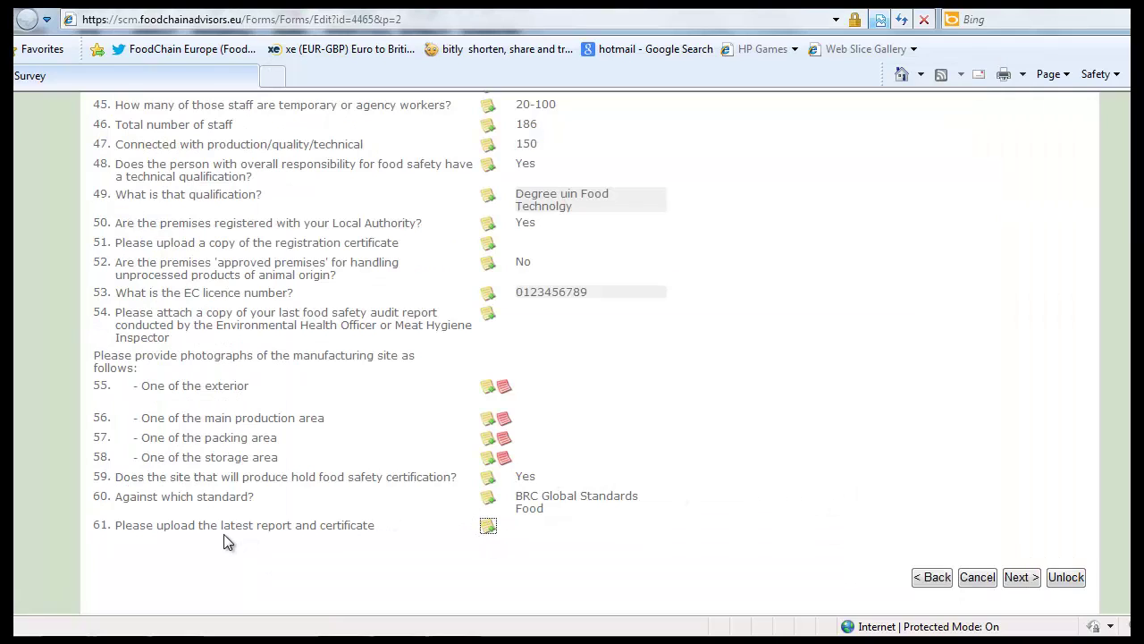
Step: Add a 1-High note 'BRC Certificate' to question 61: 'Please upload a copy of your BRC certificate'
click(488, 529)
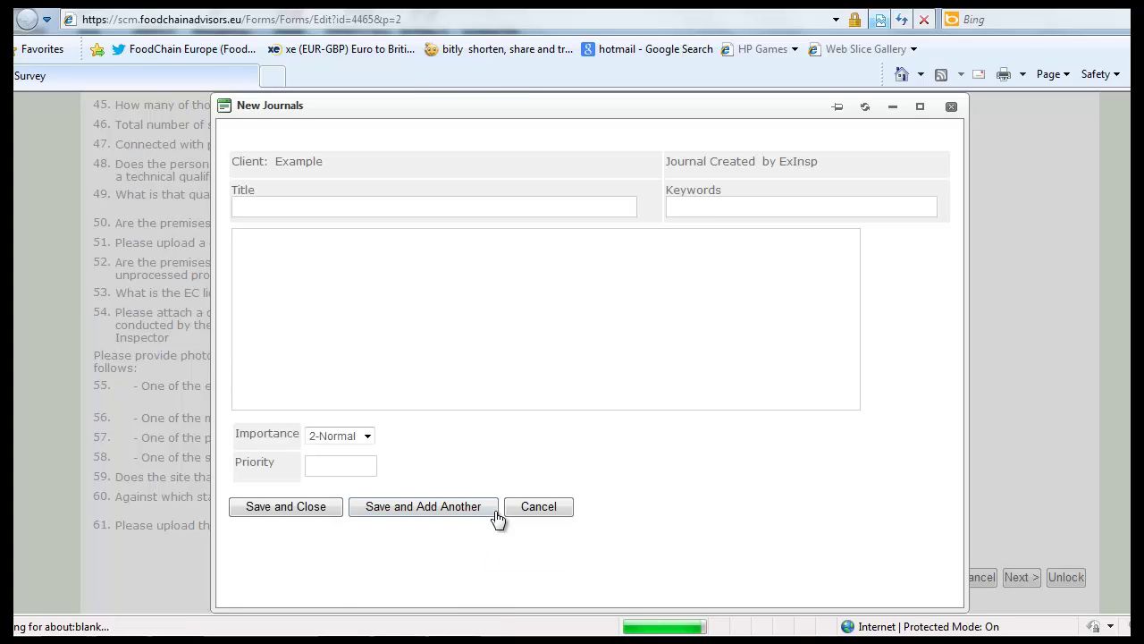
click(518, 210)
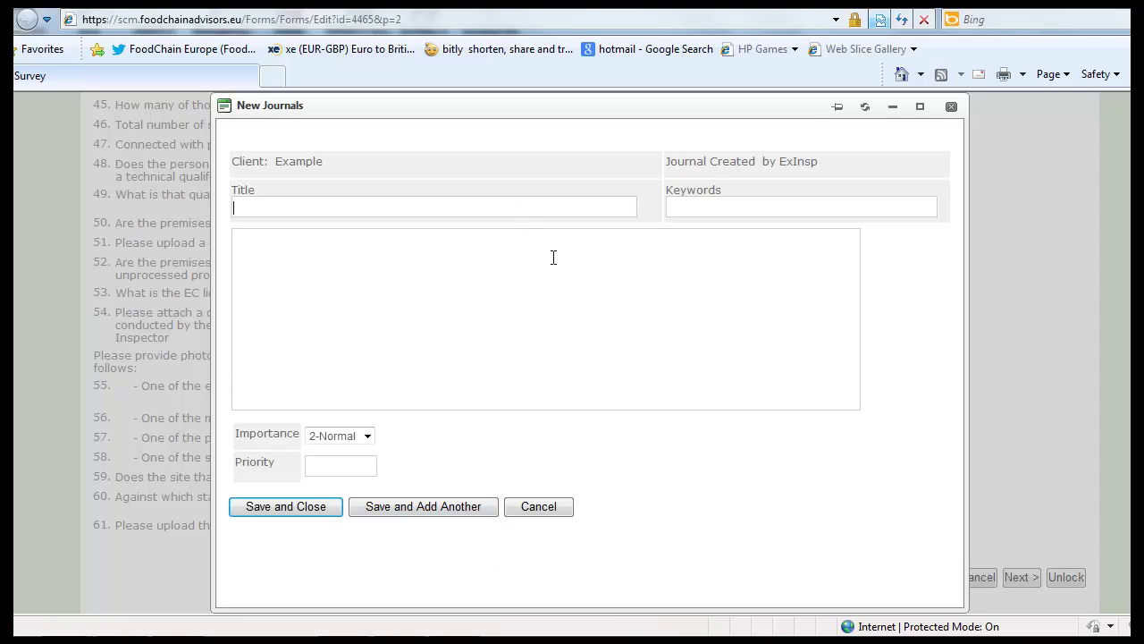
text(BRC Cer)
text(tificate)
text(Please up)
text(loa)
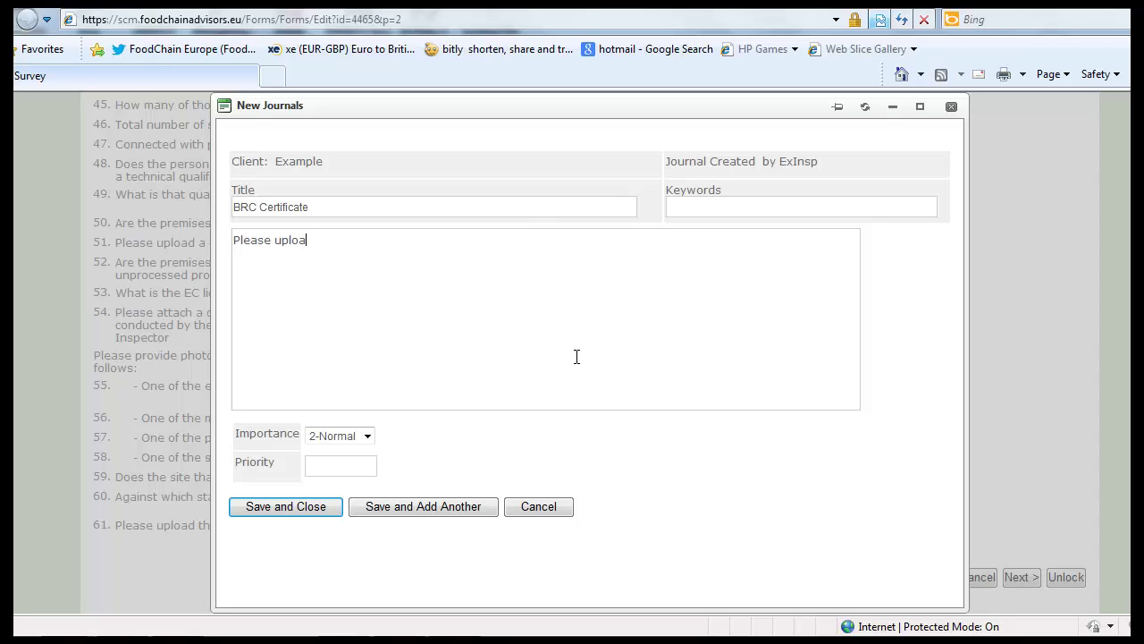
text(d a copy of your BRC certificate)
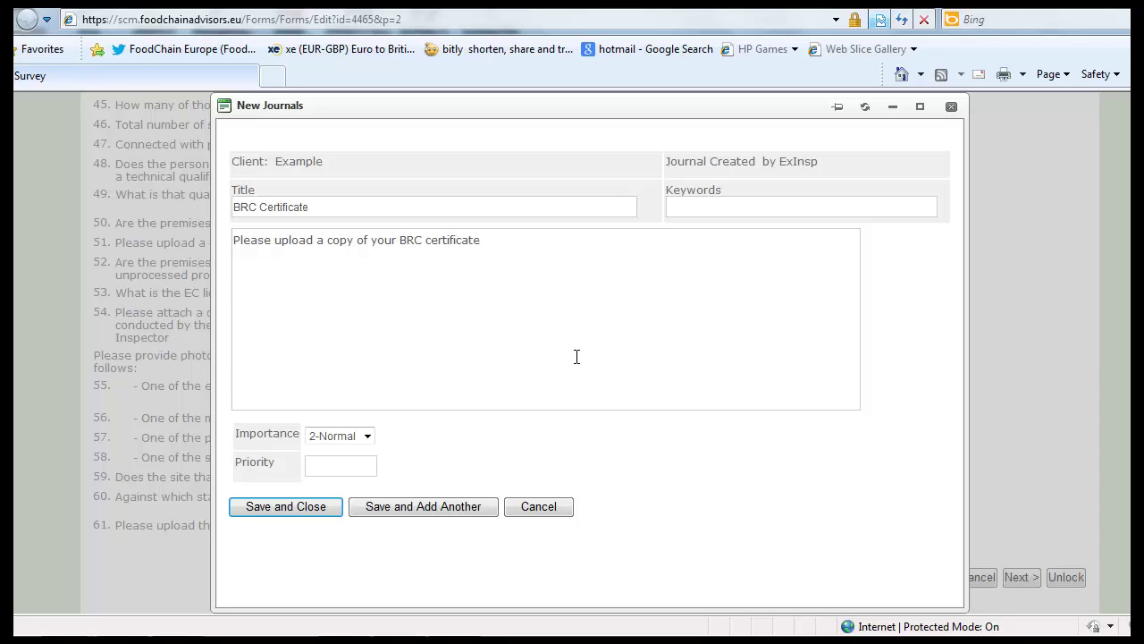
click(358, 437)
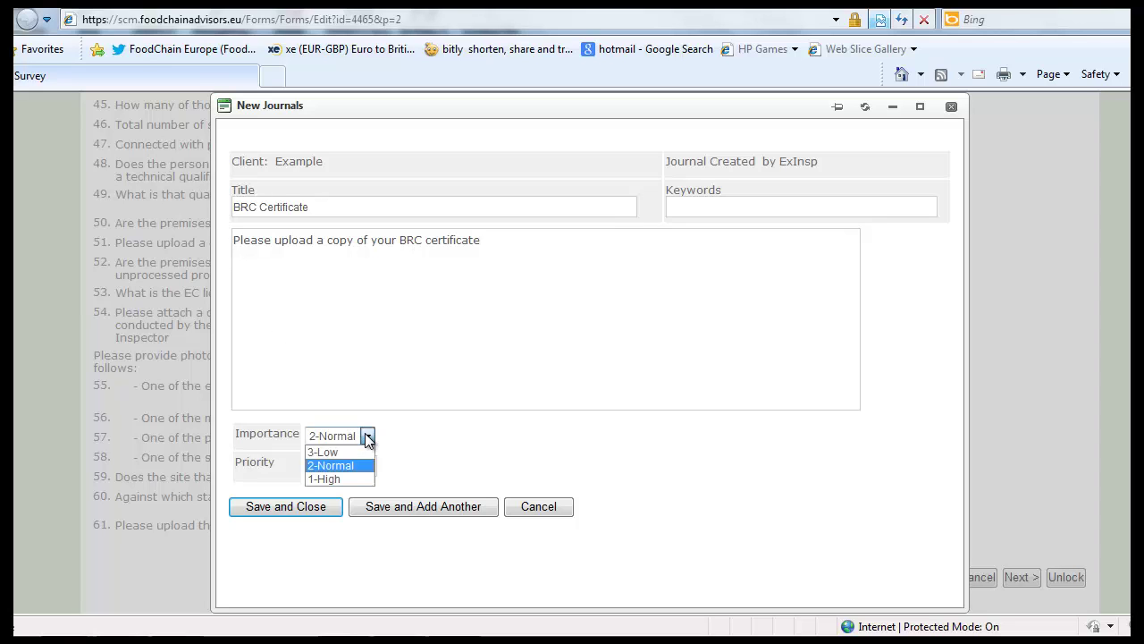
click(339, 477)
click(286, 507)
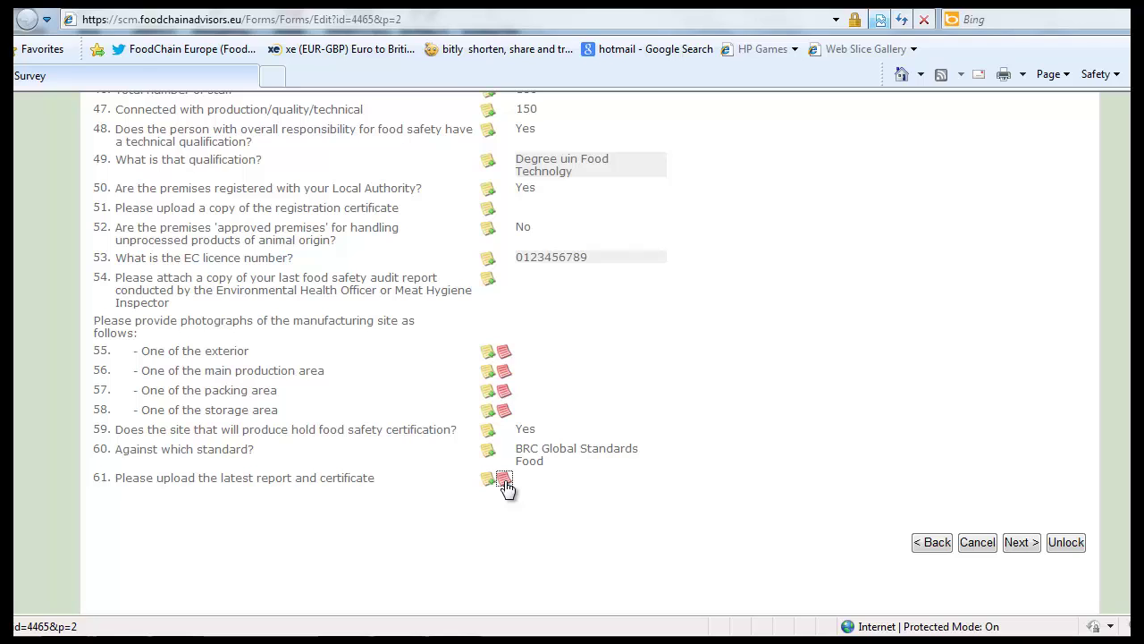
Step: Check the journal note on question 61, then unlock form 4465 so the supplier can amend it
mouse_move(506, 487)
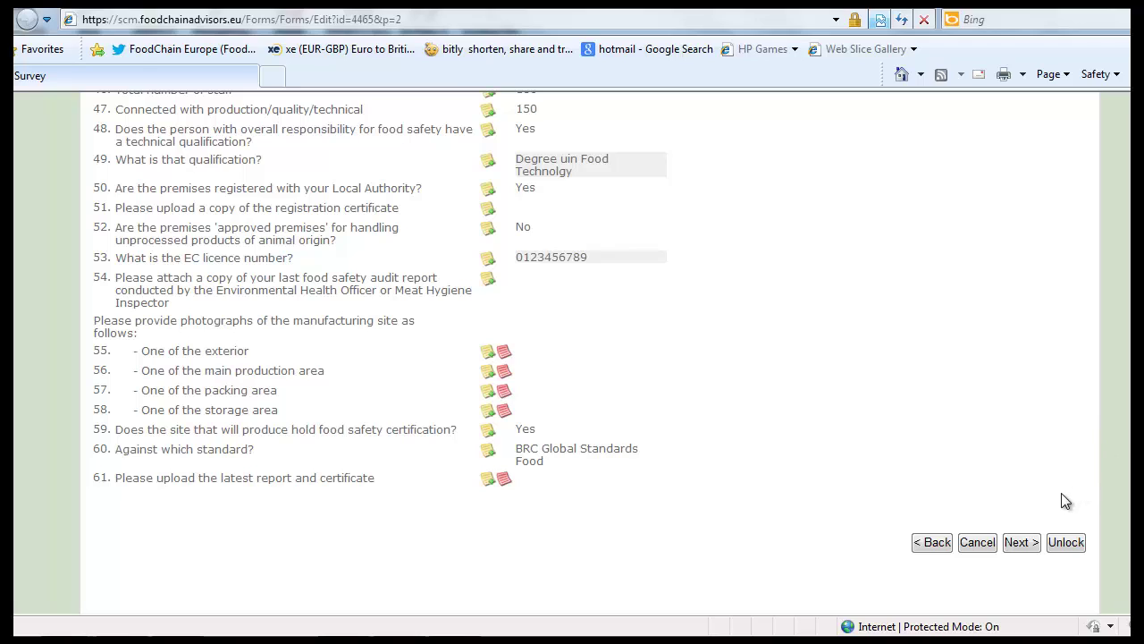
click(1064, 547)
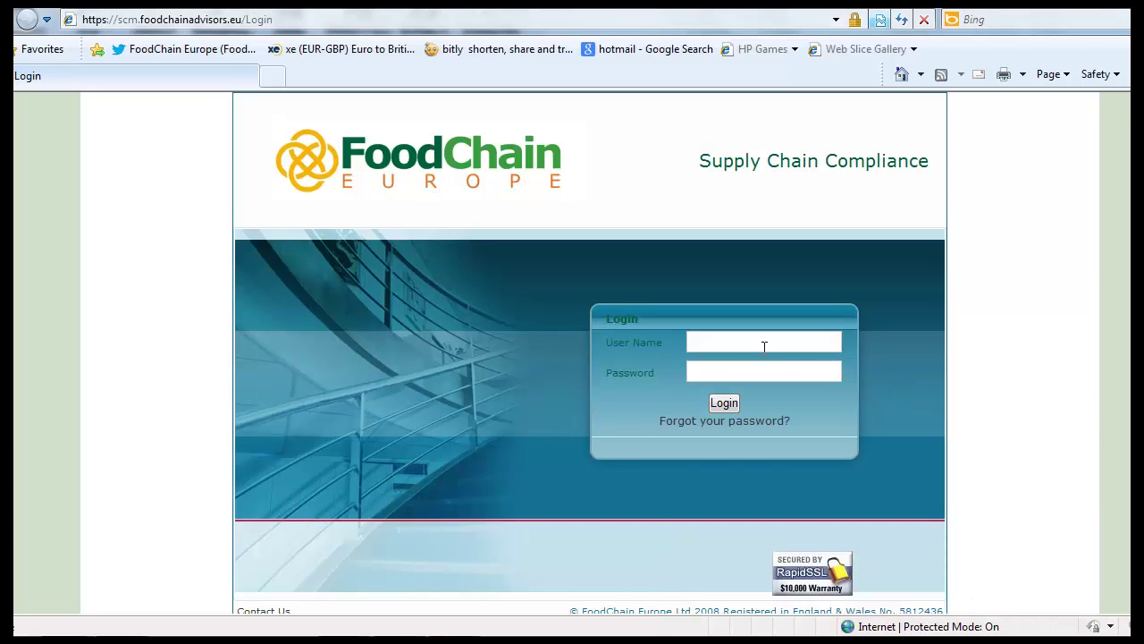
Step: Sign in as the manufacturer administrator using the suggested user name and its password
click(764, 344)
text(Exa)
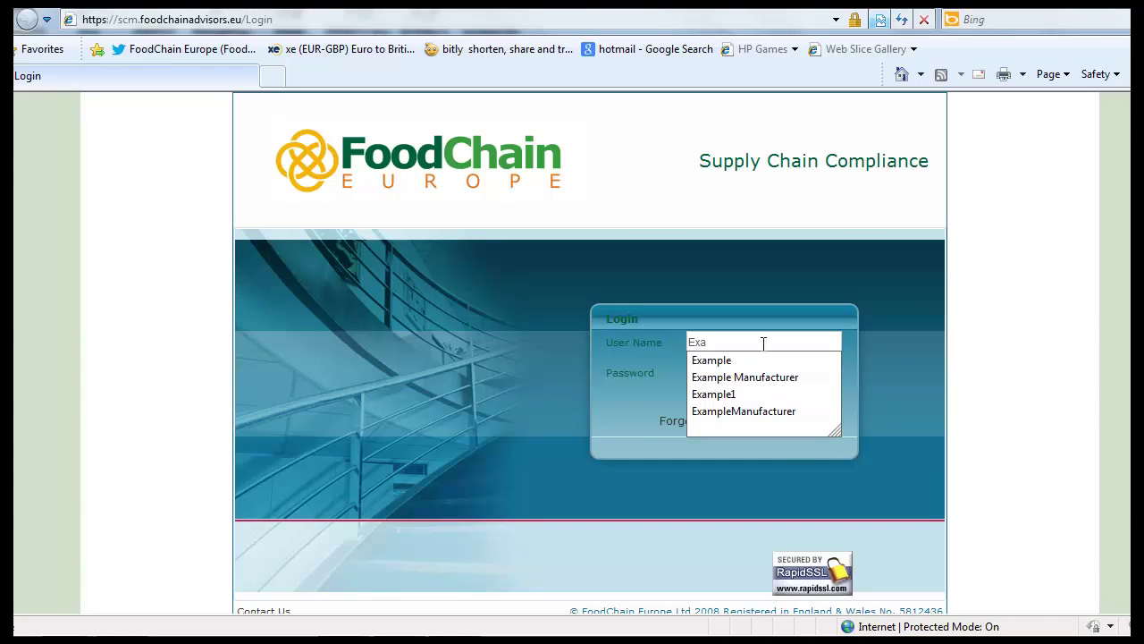
key(Down)
key(Down)
key(Return)
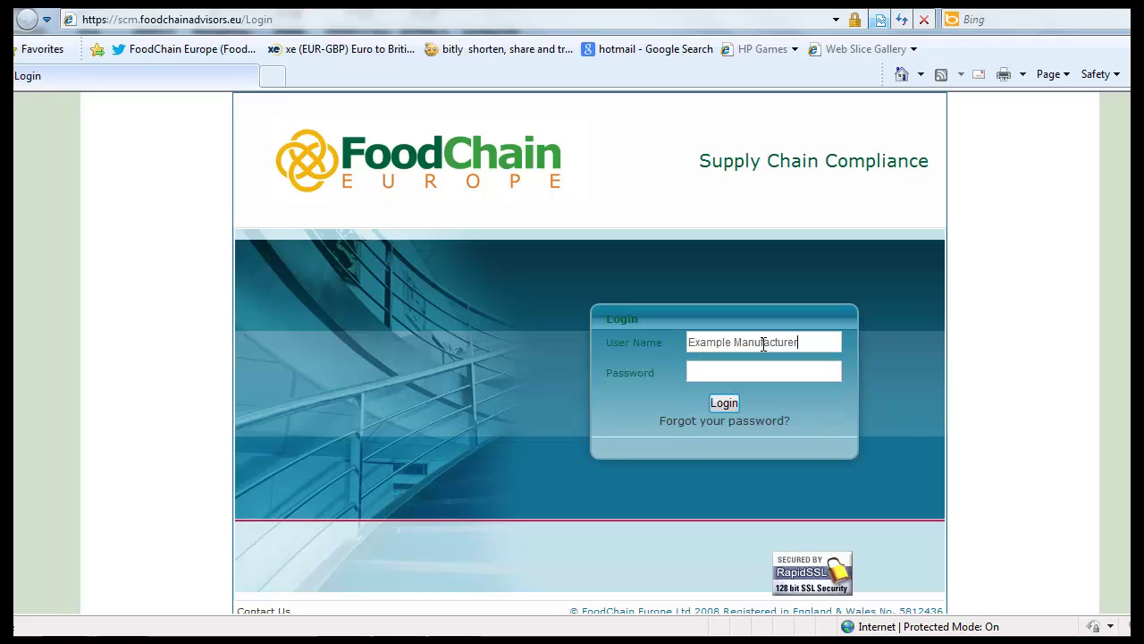
text(demo)
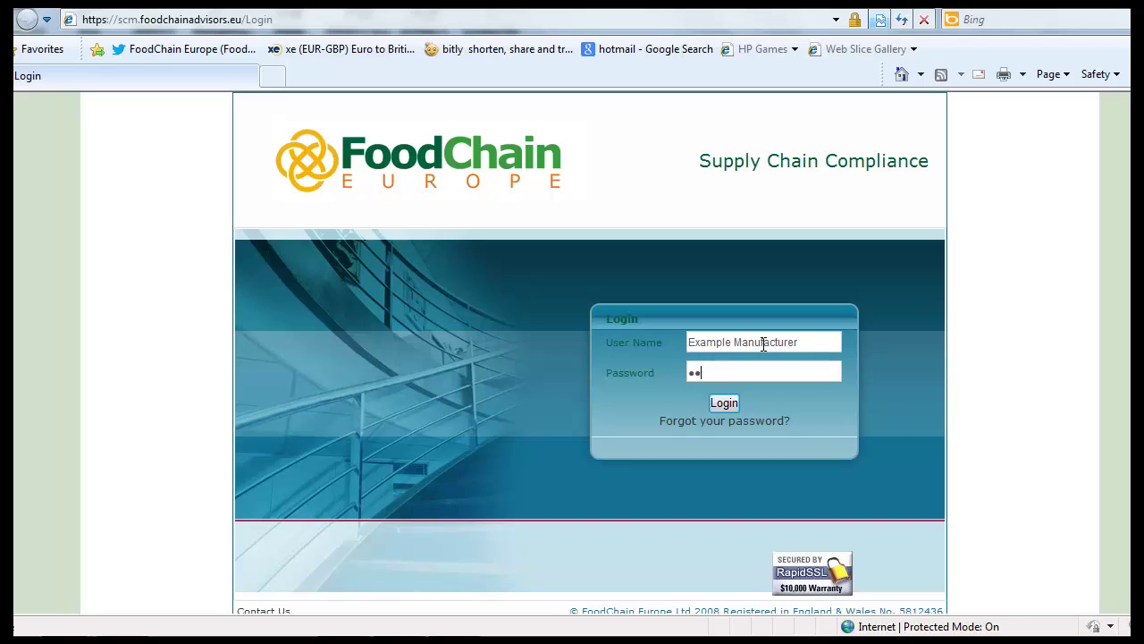
text(demo)
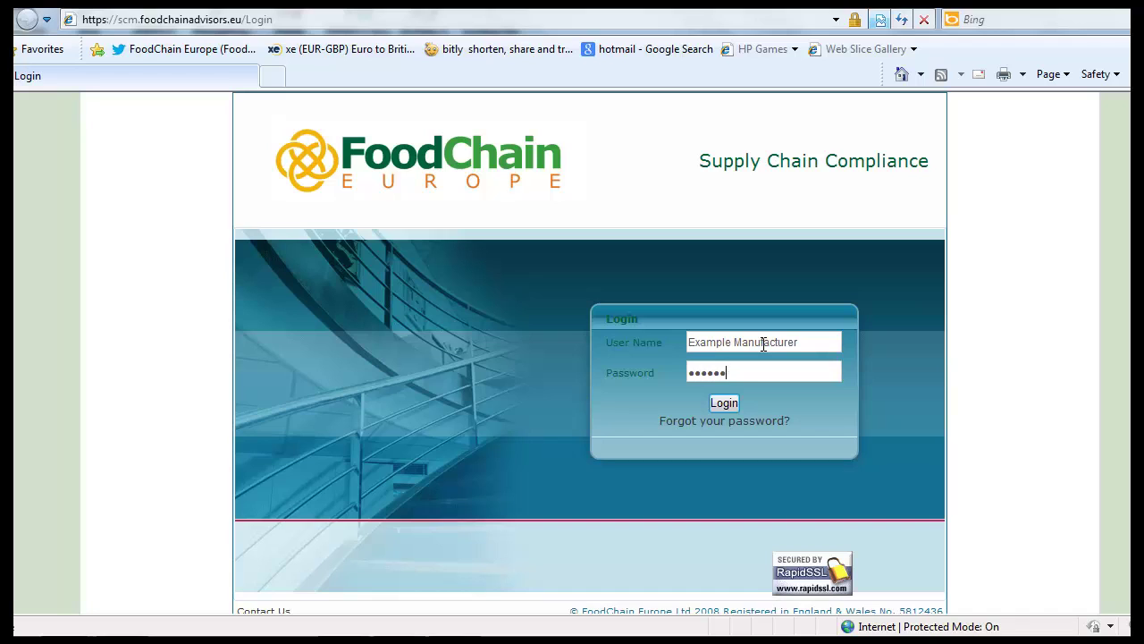
key(Return)
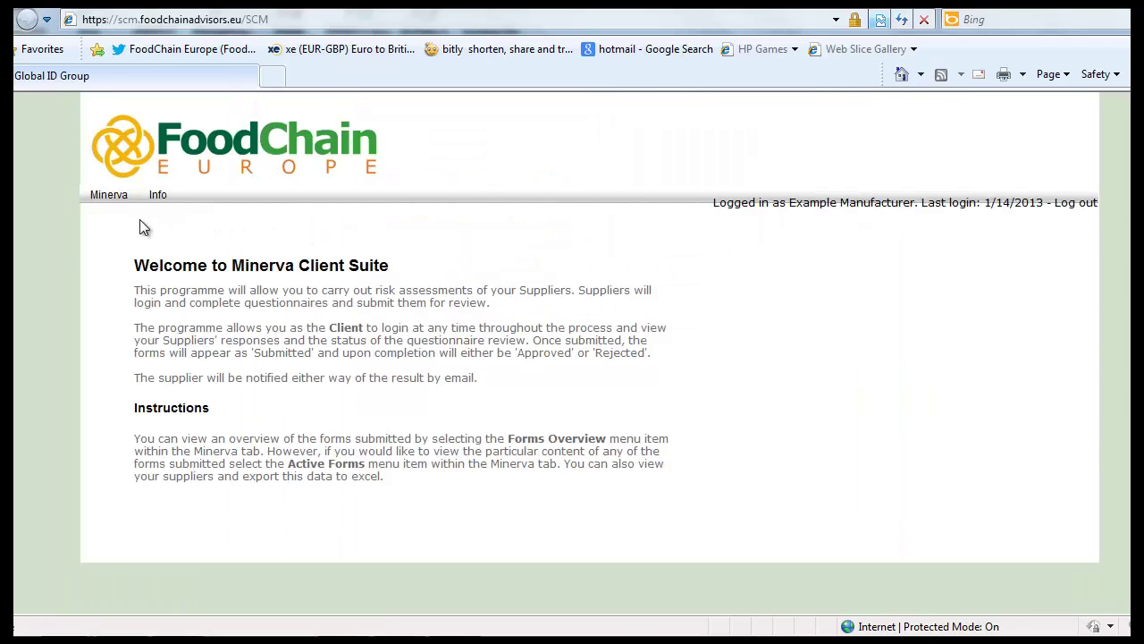
Step: From the submitted forms overview, open form 4465 and view question 61's BRC Certificate note
mouse_move(126, 195)
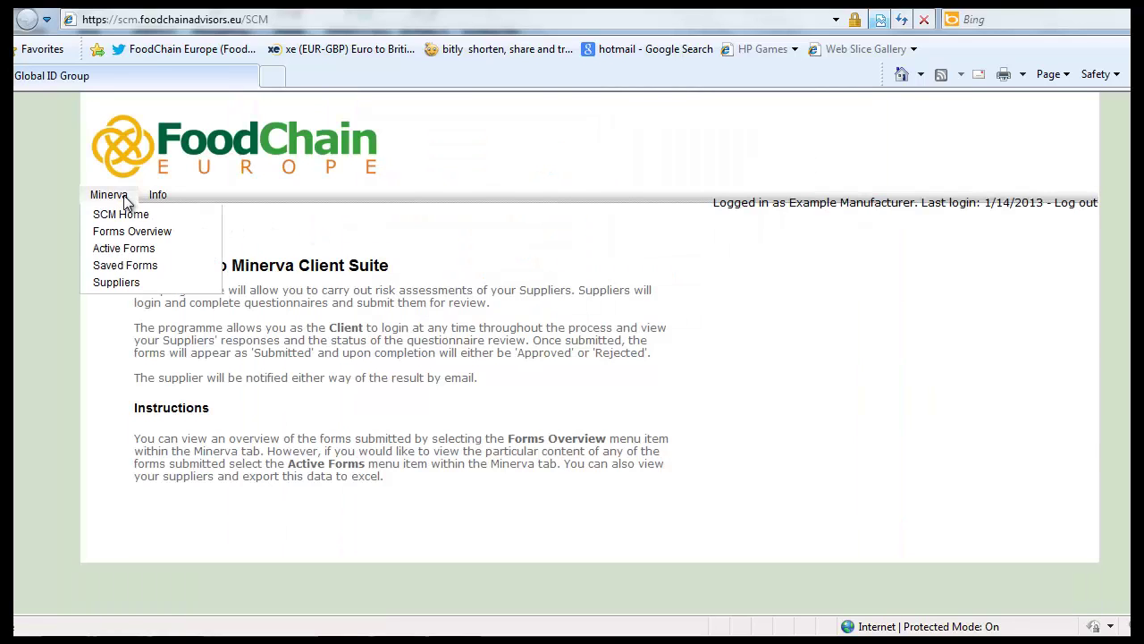
click(129, 238)
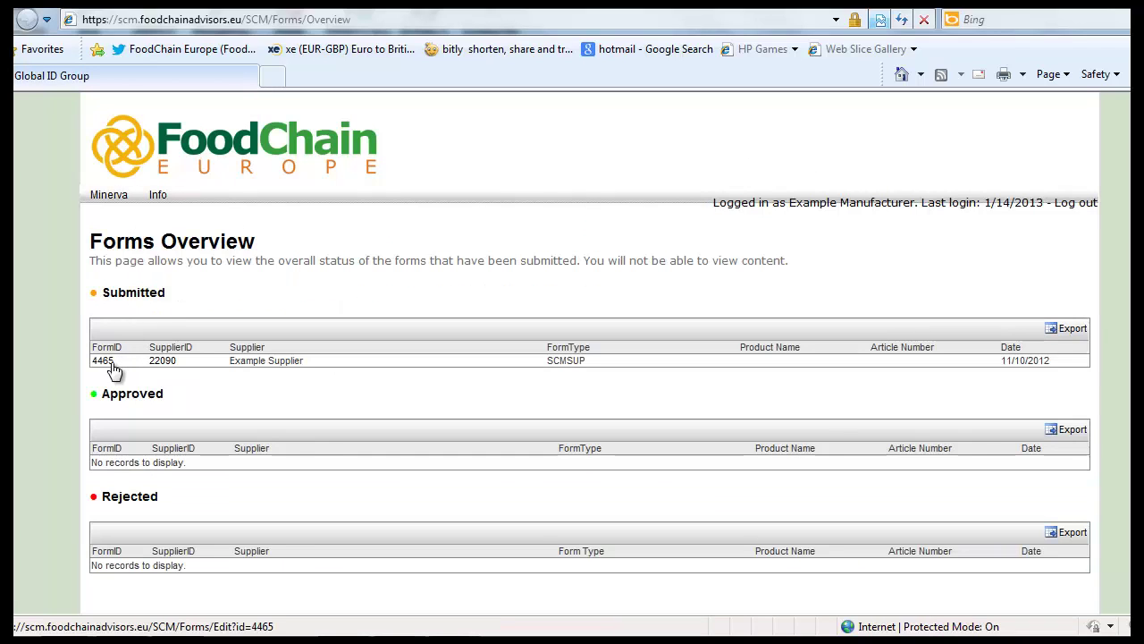
click(104, 362)
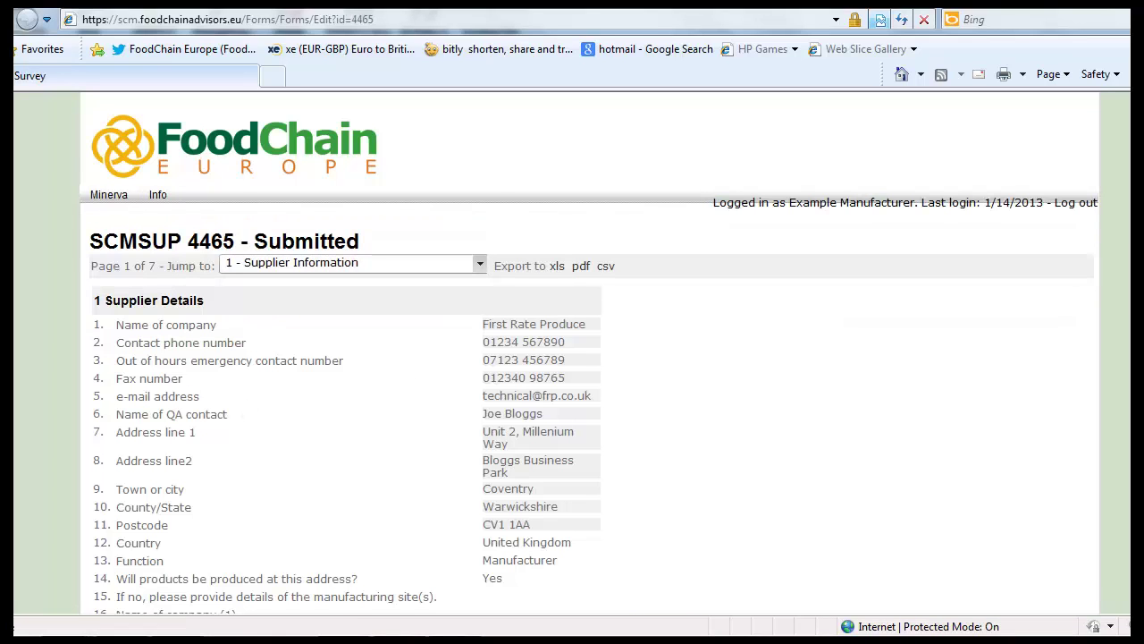
scroll(894, 143, down, 3)
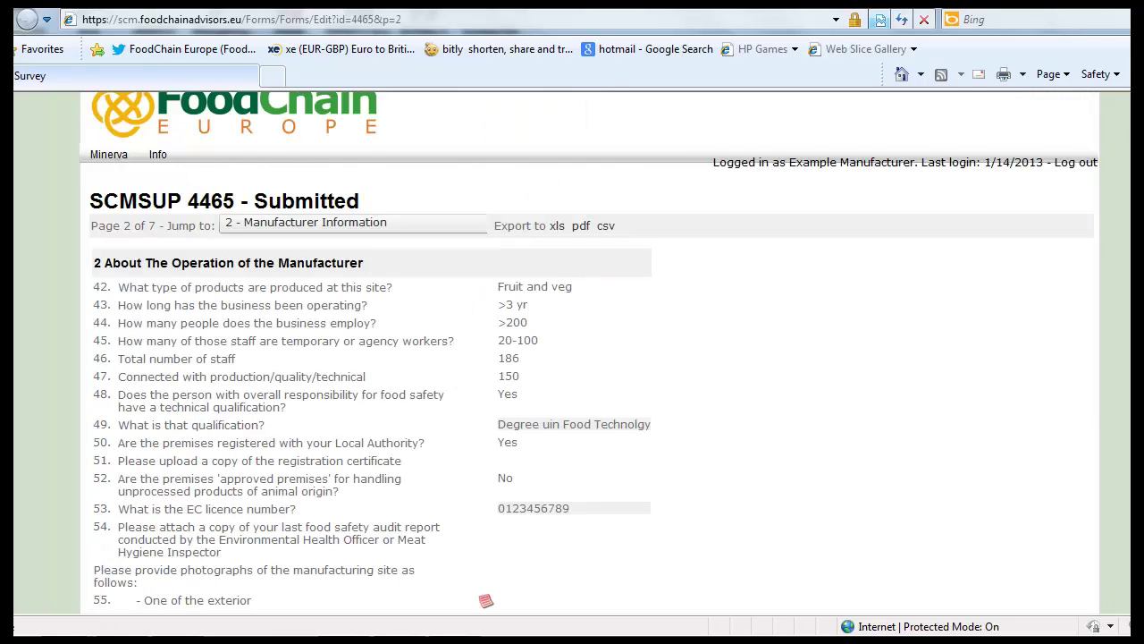
scroll(746, 395, down, 3)
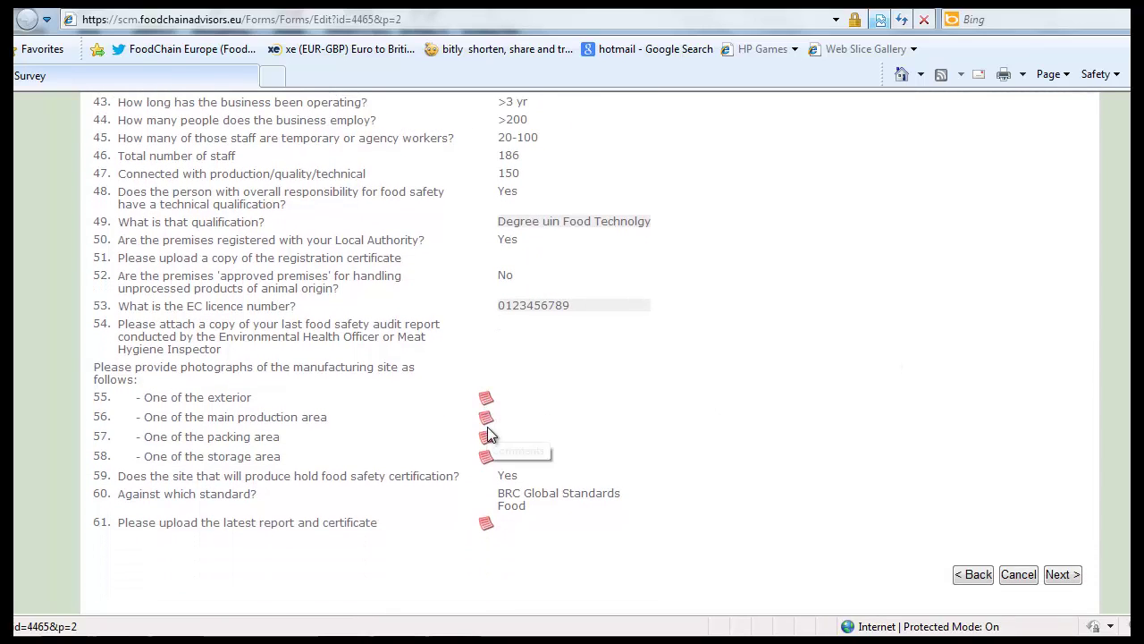
click(485, 526)
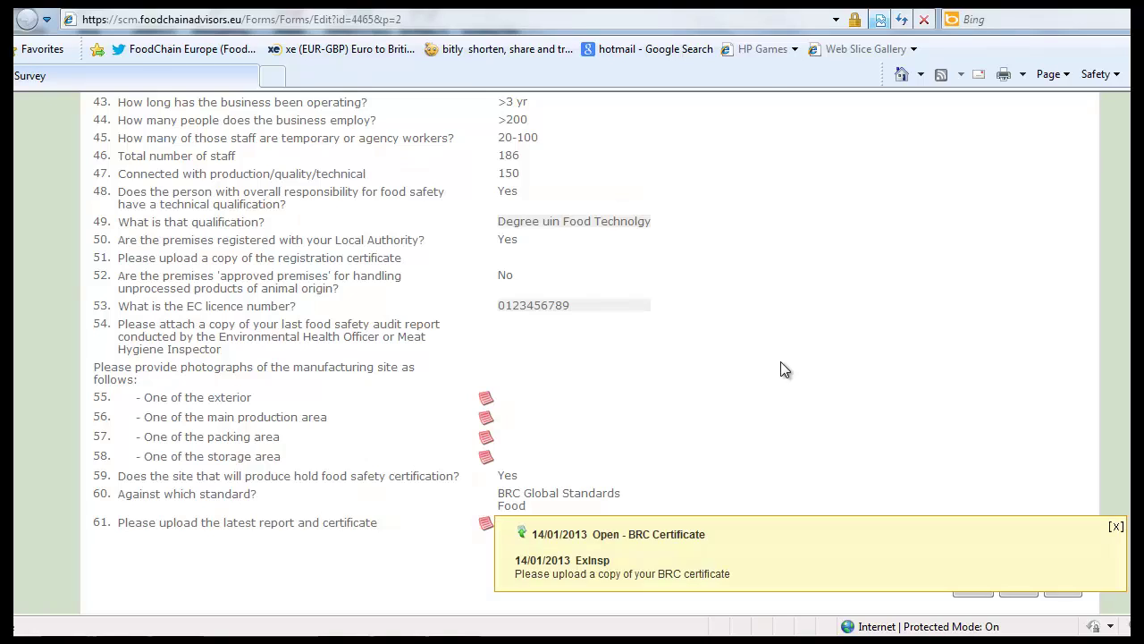
Step: Reply to the BRC Certificate note with 'It is important you upload this document'
click(523, 536)
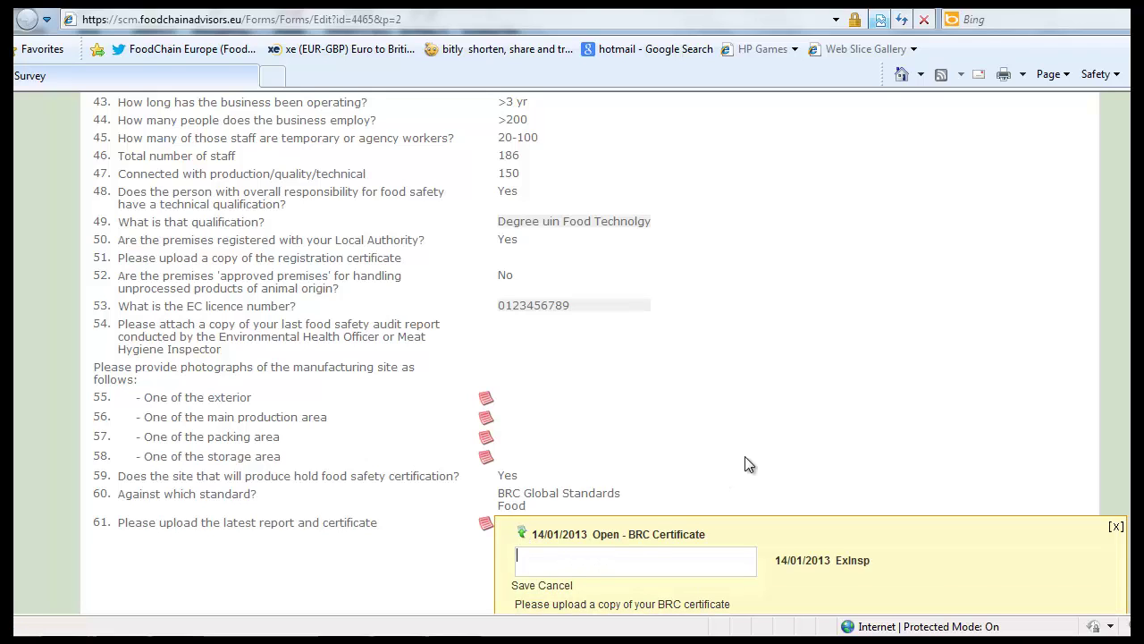
text(It is important you upload th)
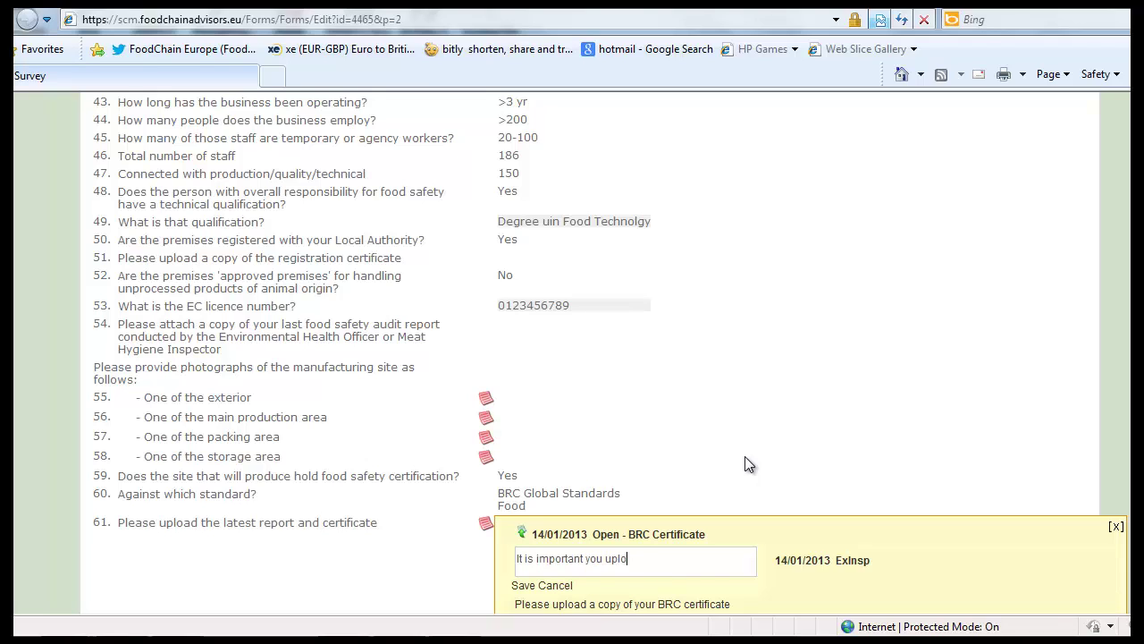
text(is document)
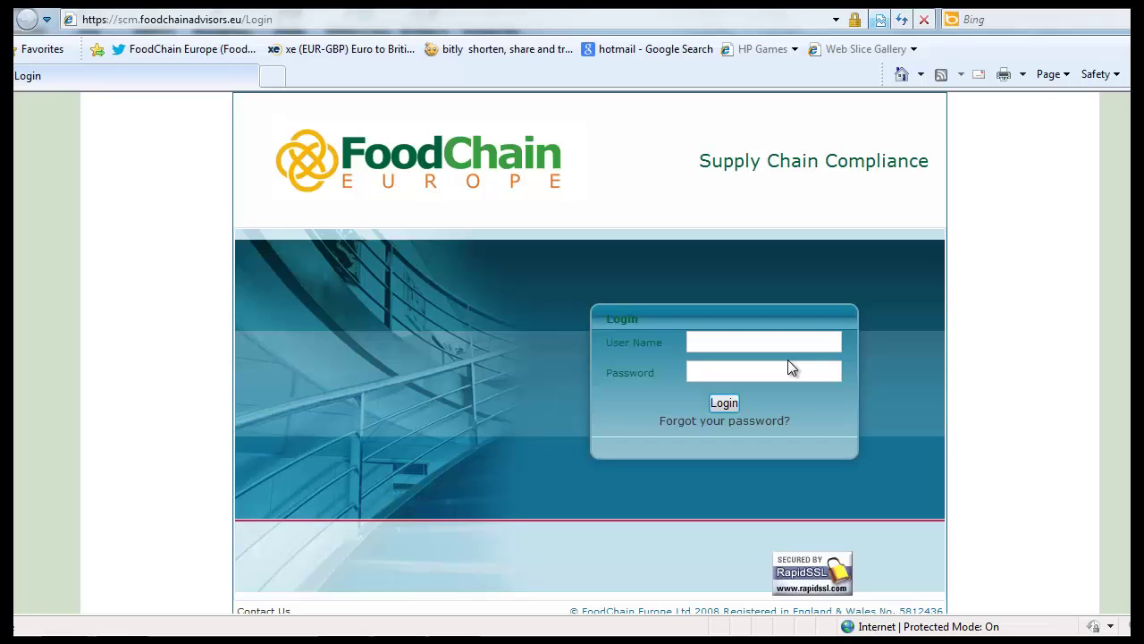
Step: Sign in as the supplier using the suggested supplier user name and its password
text(ExSup)
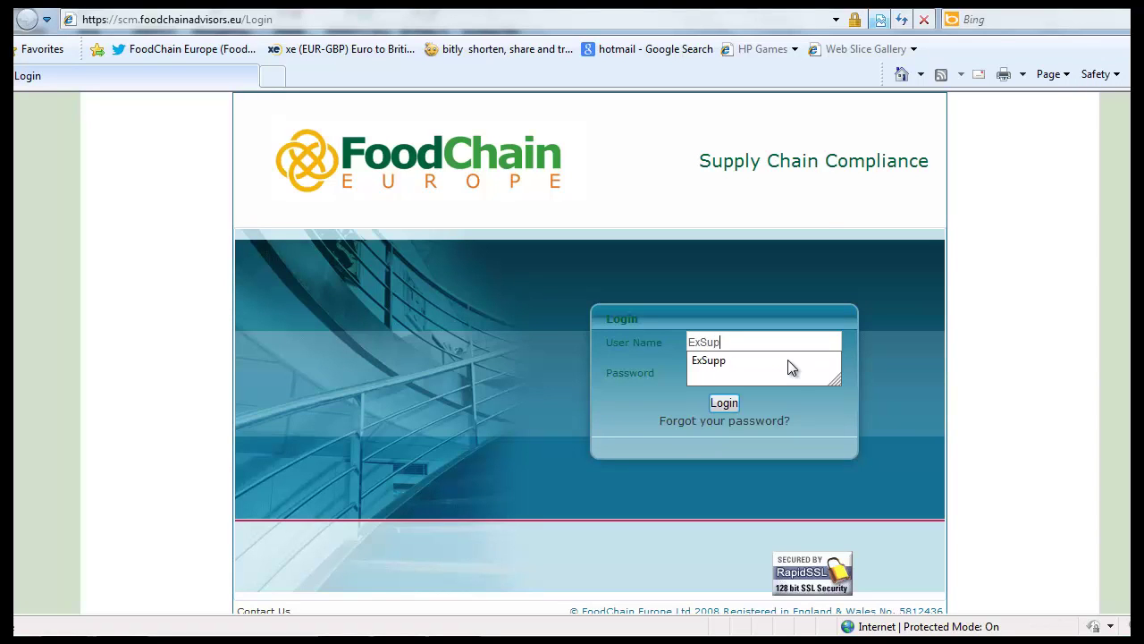
click(788, 359)
text(******)
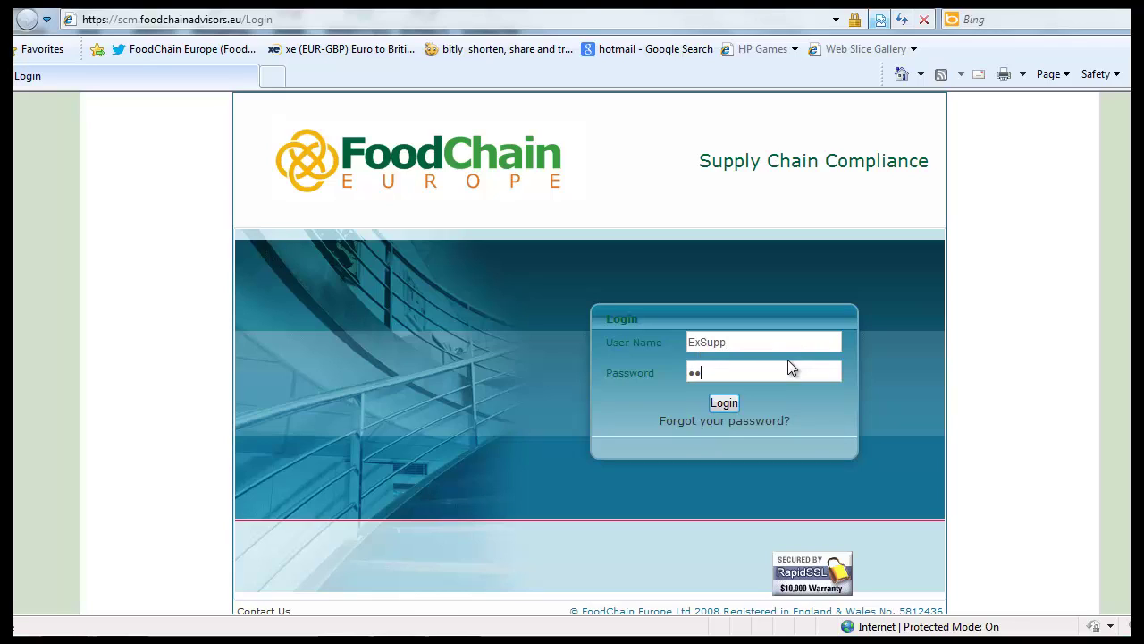
text(**)
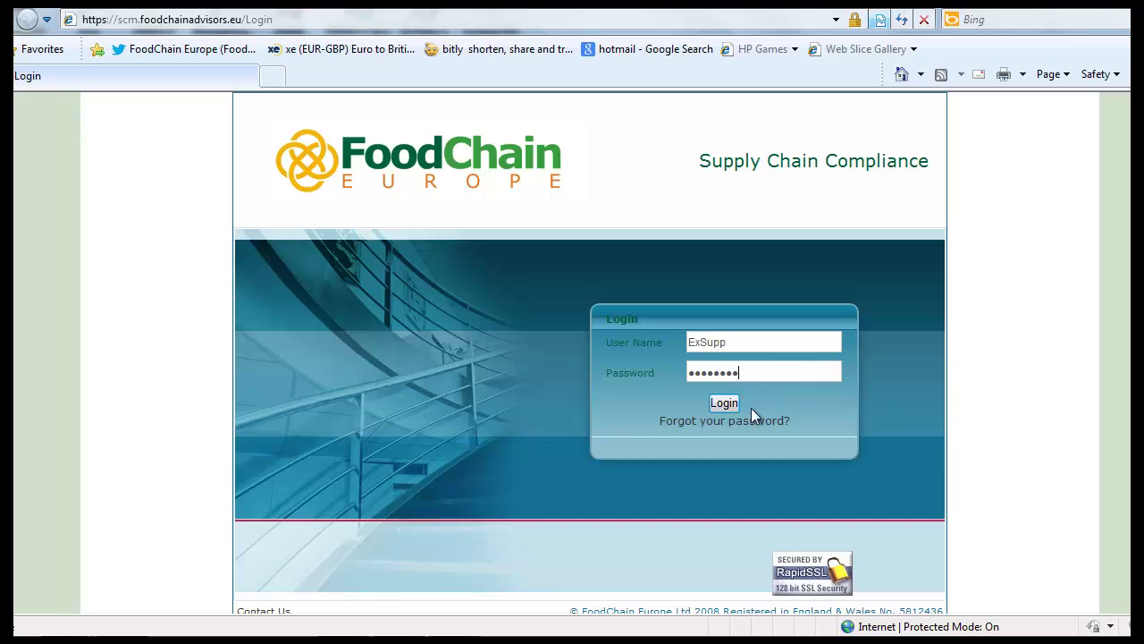
click(726, 413)
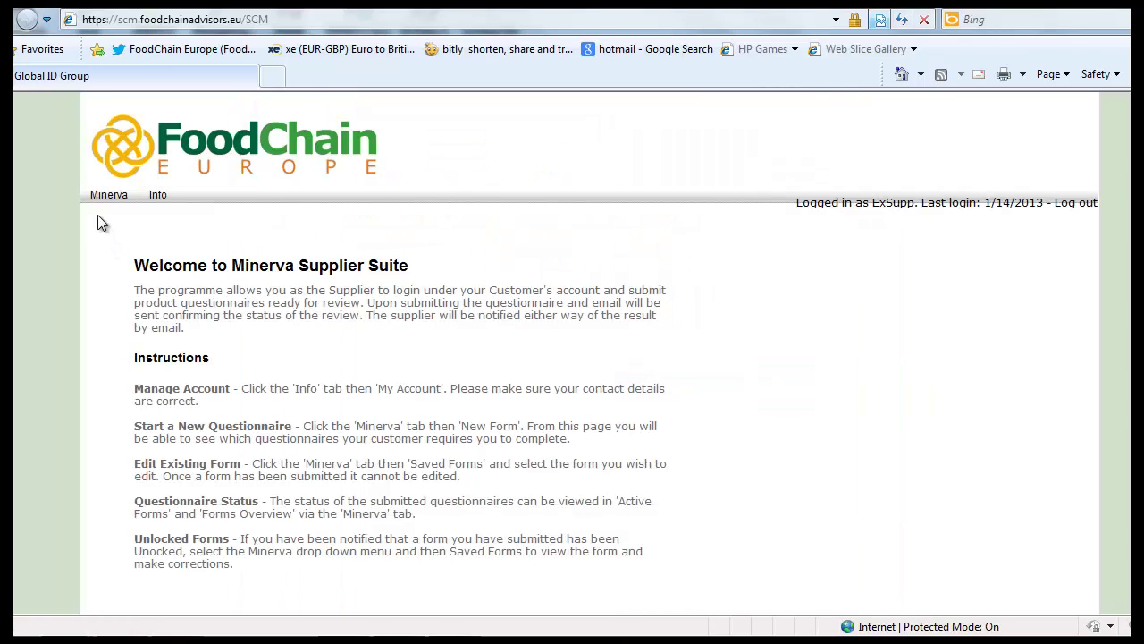
mouse_move(96, 200)
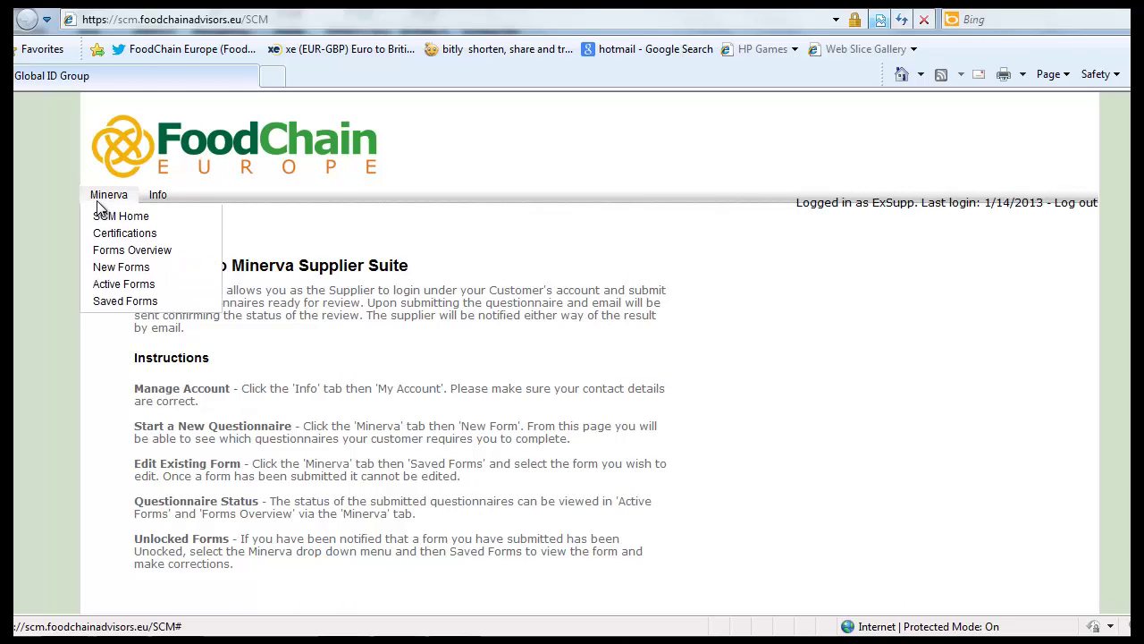
Step: Open saved form 4465 for editing and scroll down to question 61
click(122, 306)
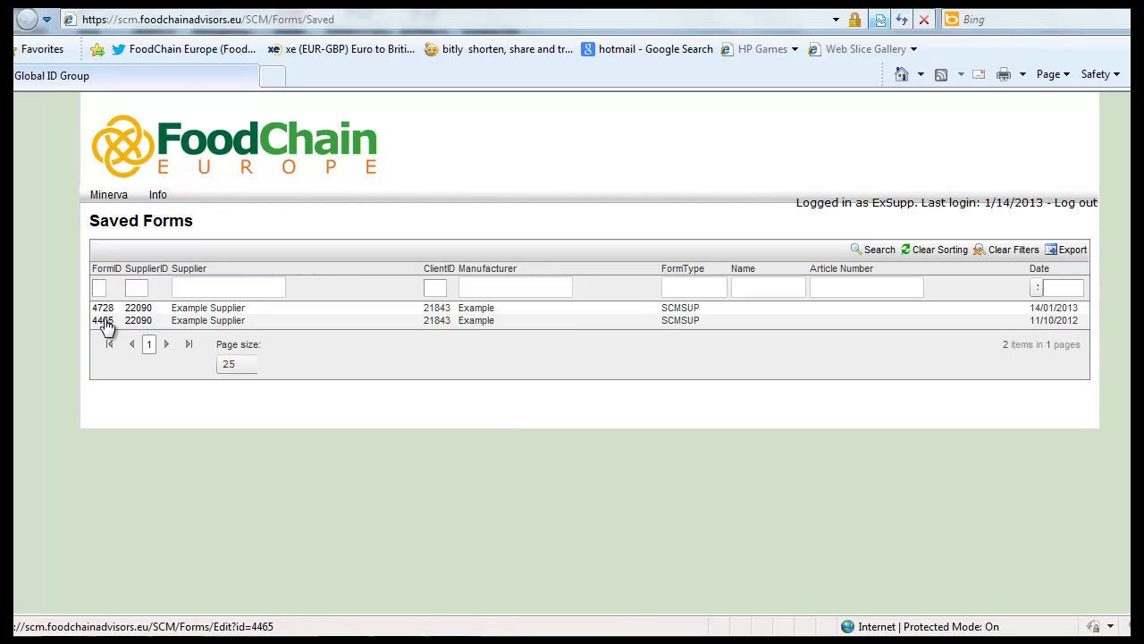
click(104, 322)
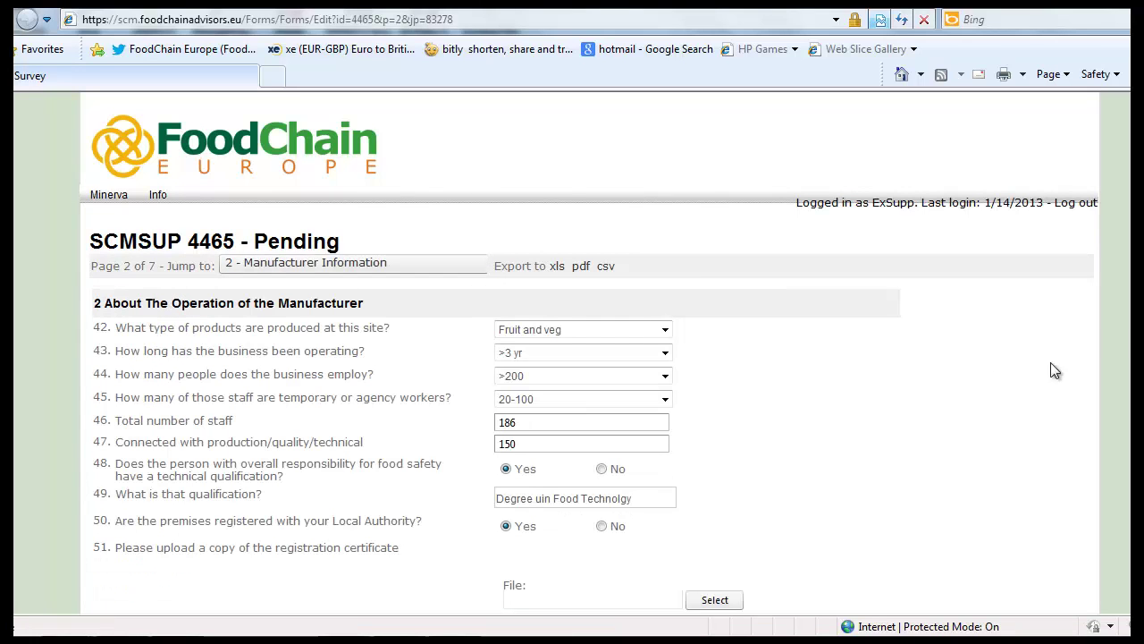
scroll(572, 351, down, 8)
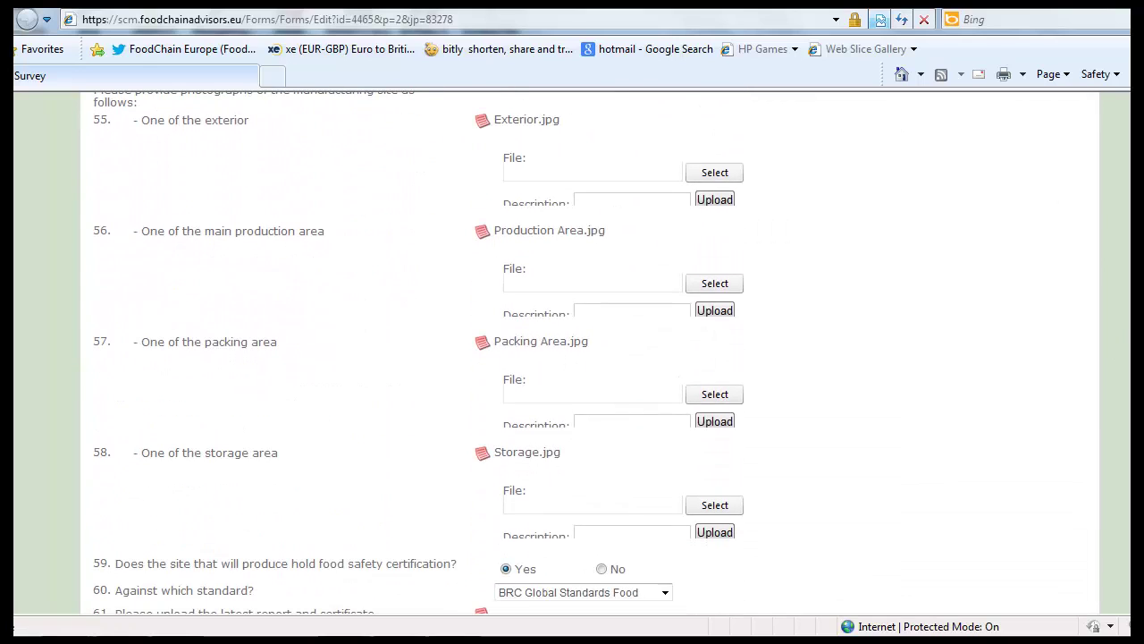
scroll(572, 358, down, 1)
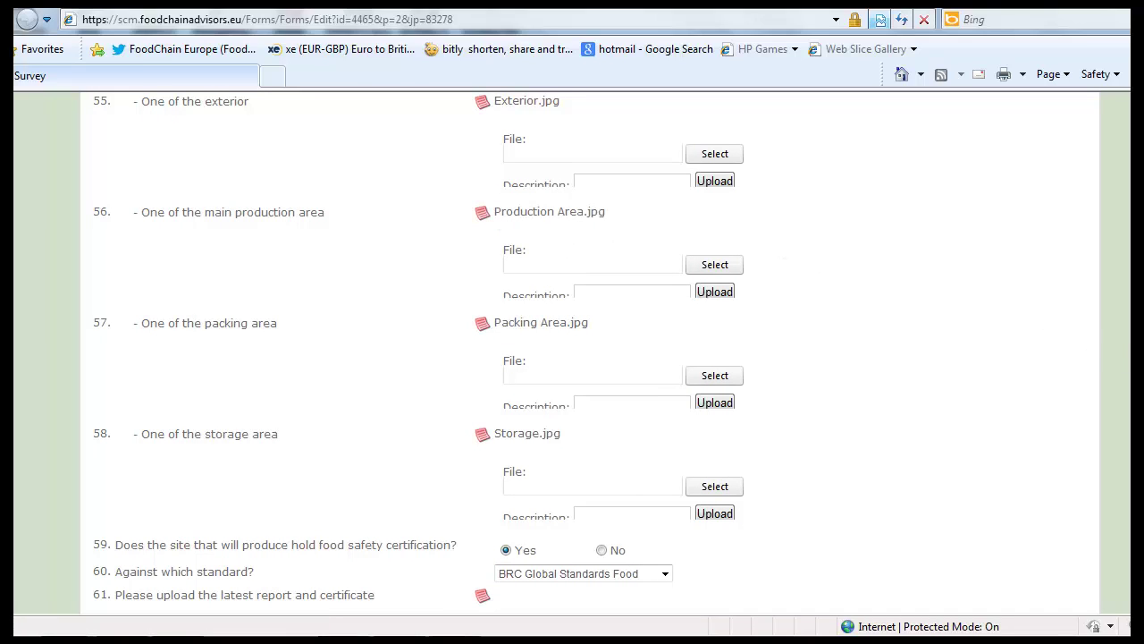
scroll(572, 358, down, 5)
Step: Upload MOCK BRC Certificate.pdf as the answer to question 61
click(724, 453)
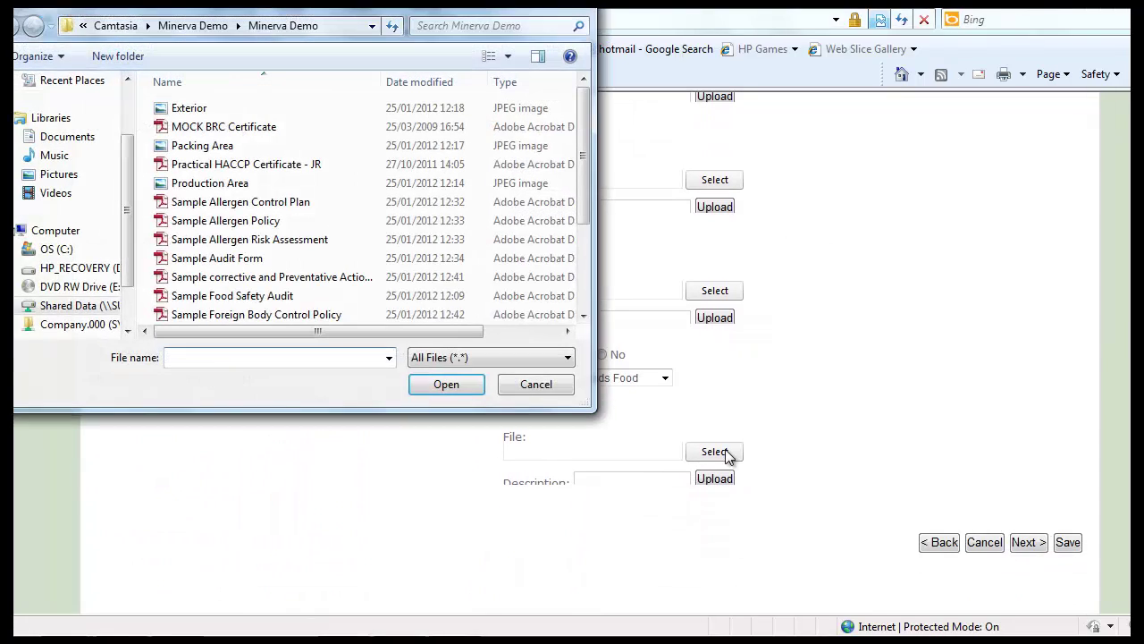
double_click(189, 130)
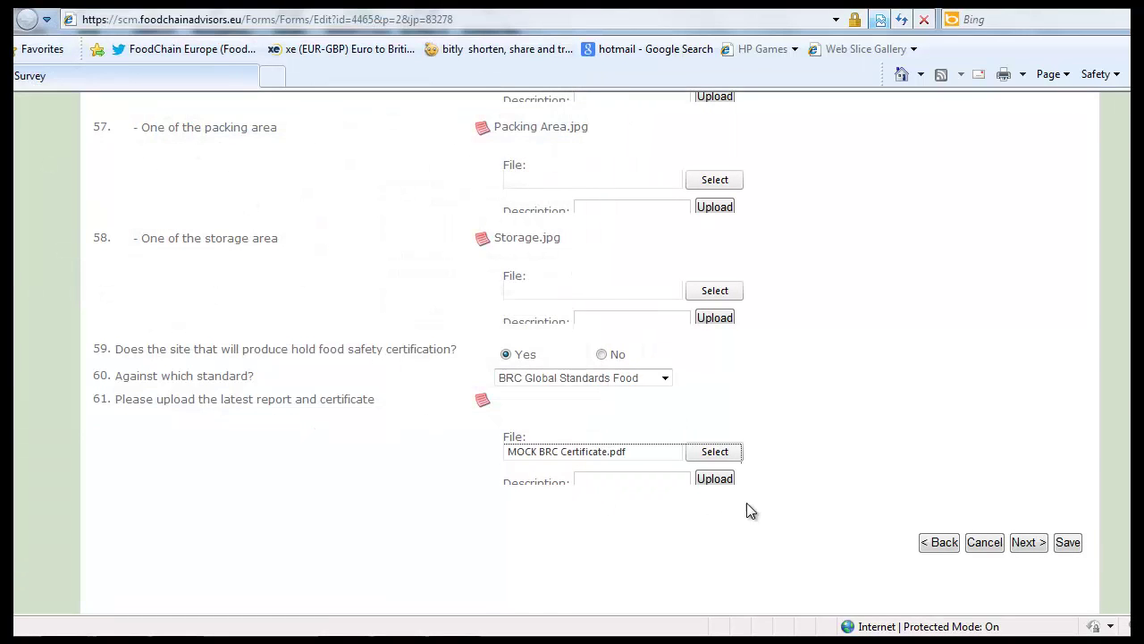
click(715, 480)
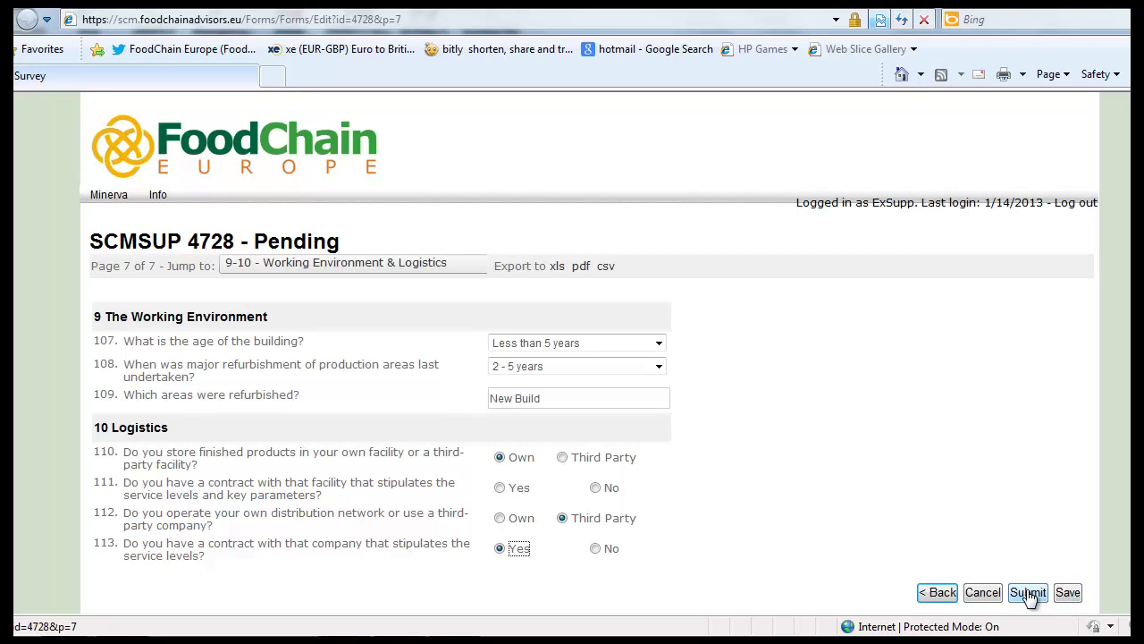
Step: Sign in as the inspector using the suggested inspector user name and its password
text(Ex)
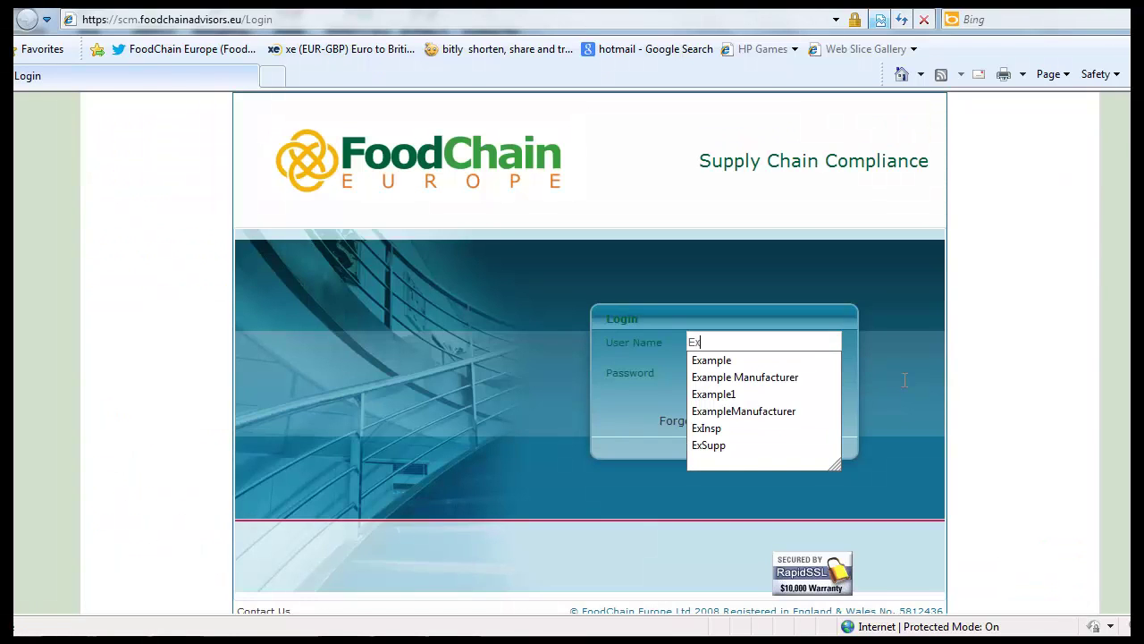
text(Insp)
key(Tab)
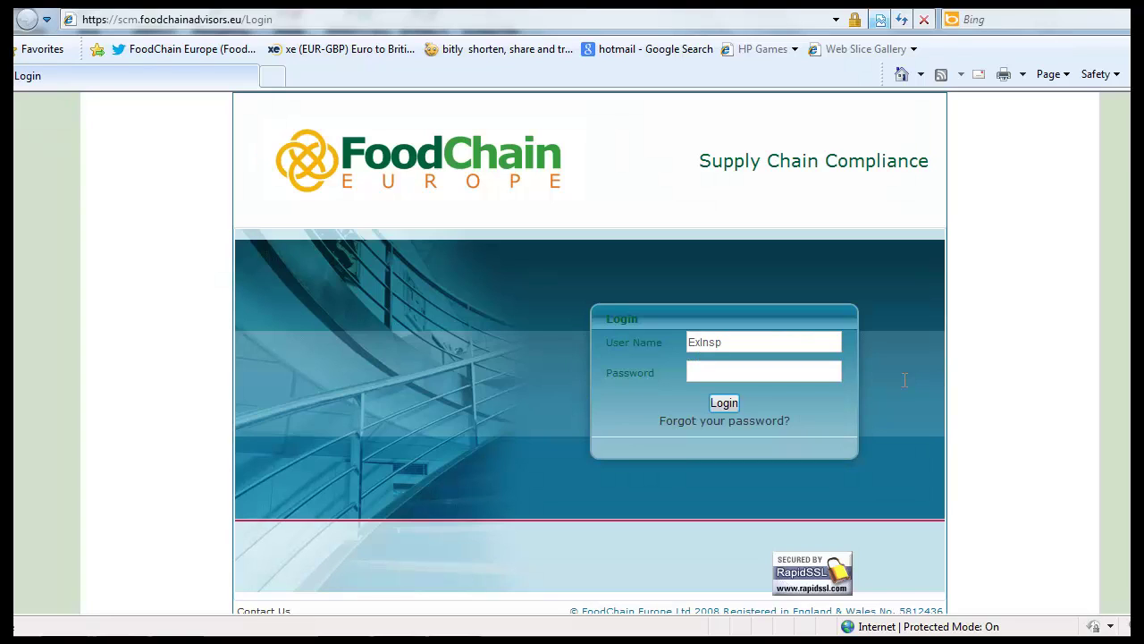
text(********)
key(Return)
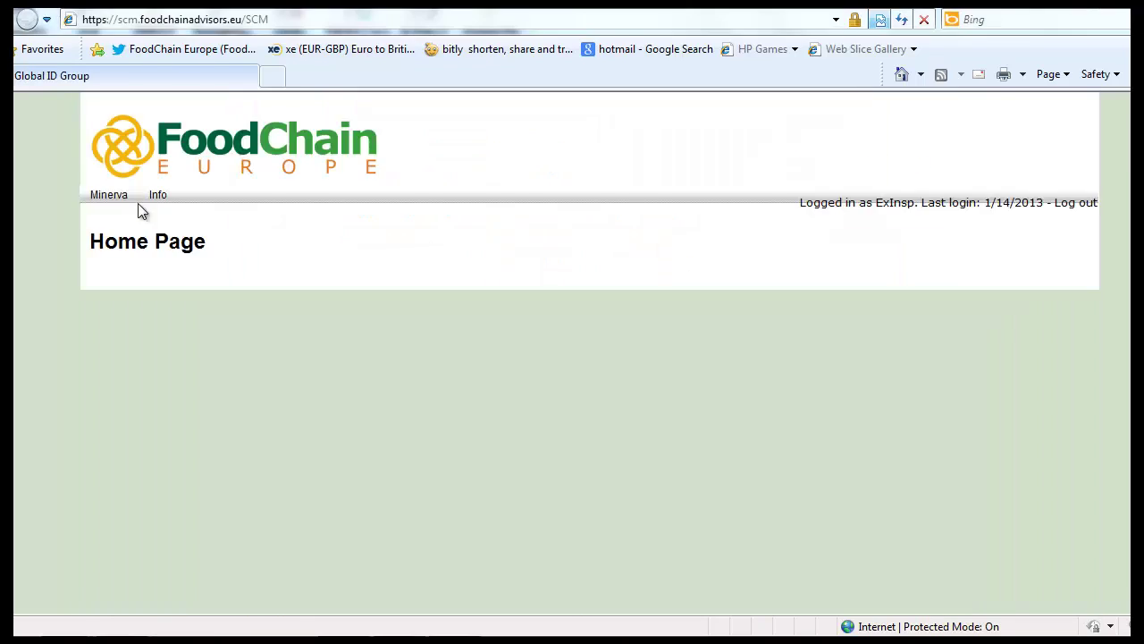
Step: From Forms Overview, open form 4465 and view its uploaded MOCK BRC Certificate.pdf
mouse_move(120, 194)
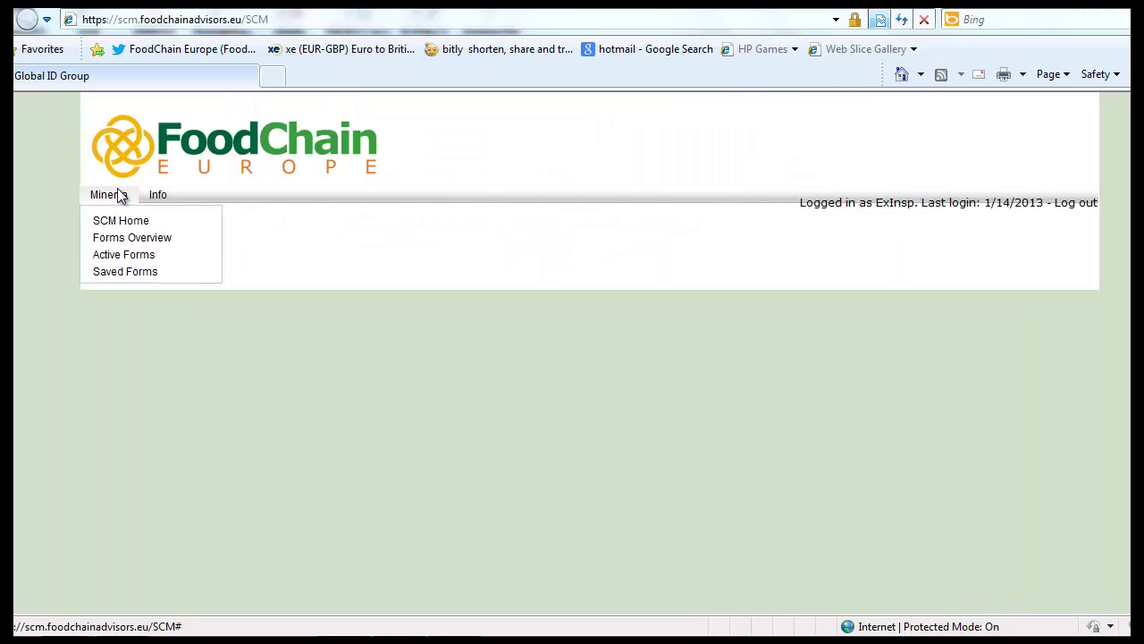
click(123, 241)
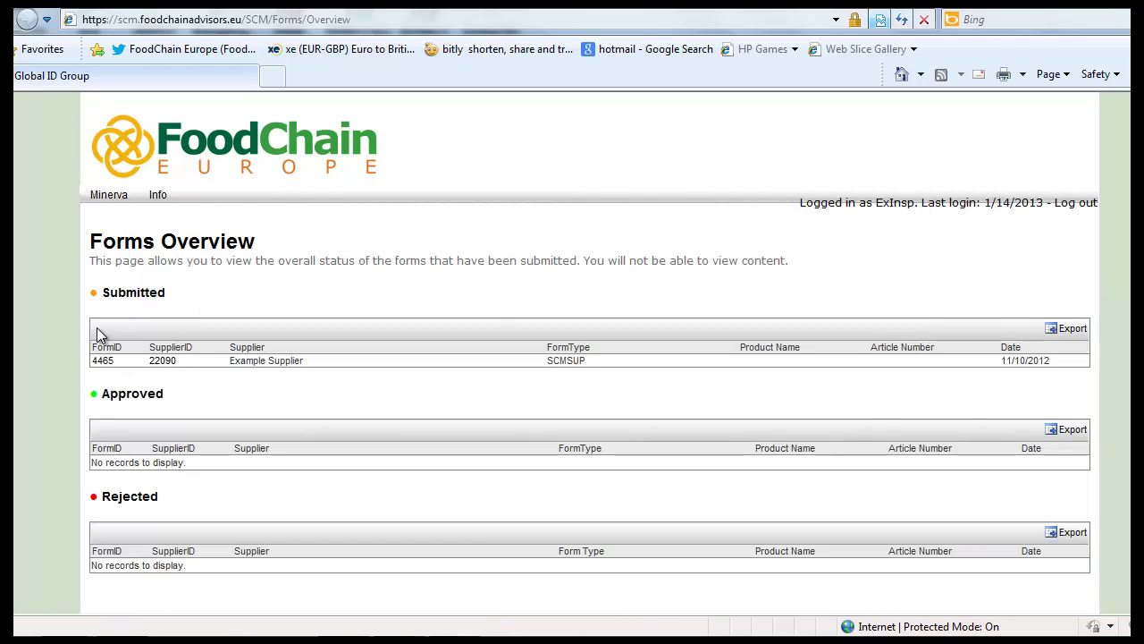
click(89, 354)
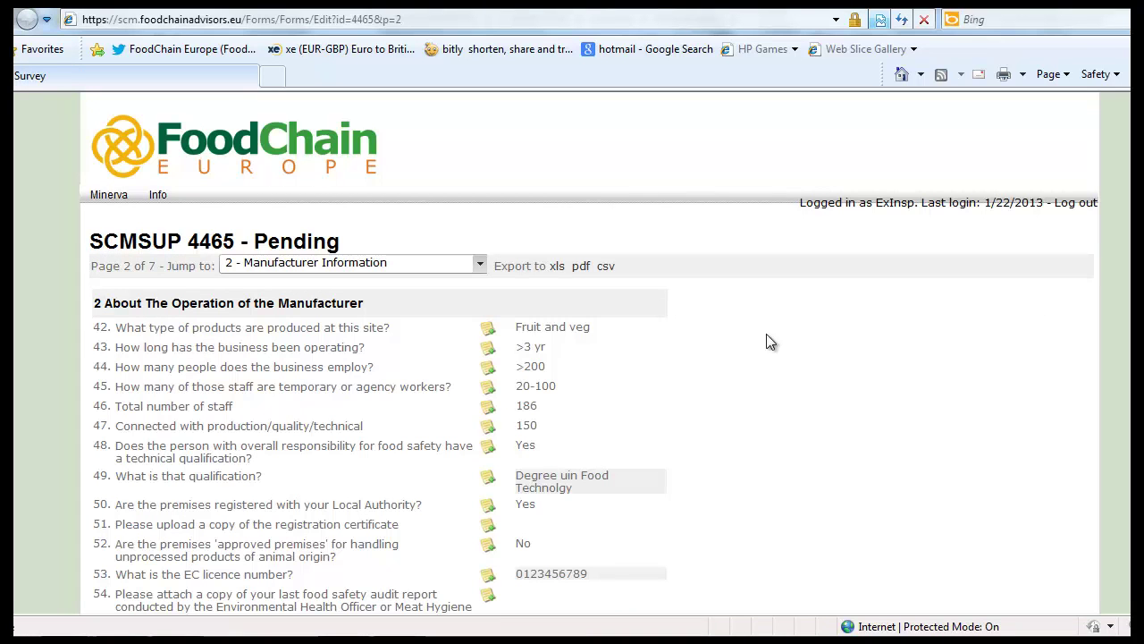
scroll(973, 248, down, 3)
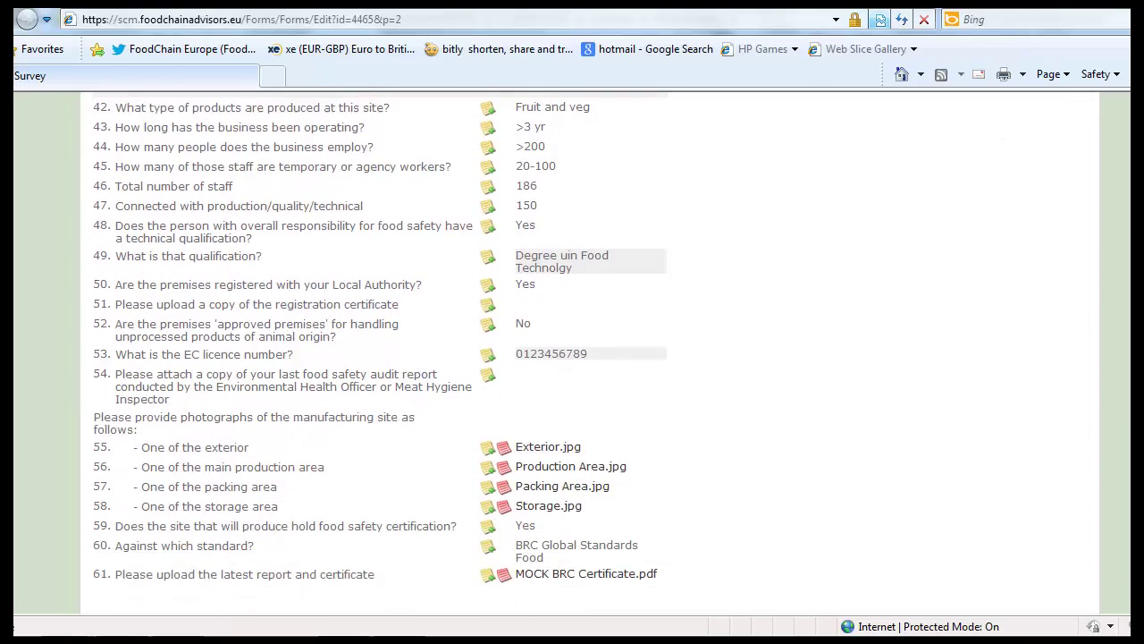
scroll(764, 357, down, 1)
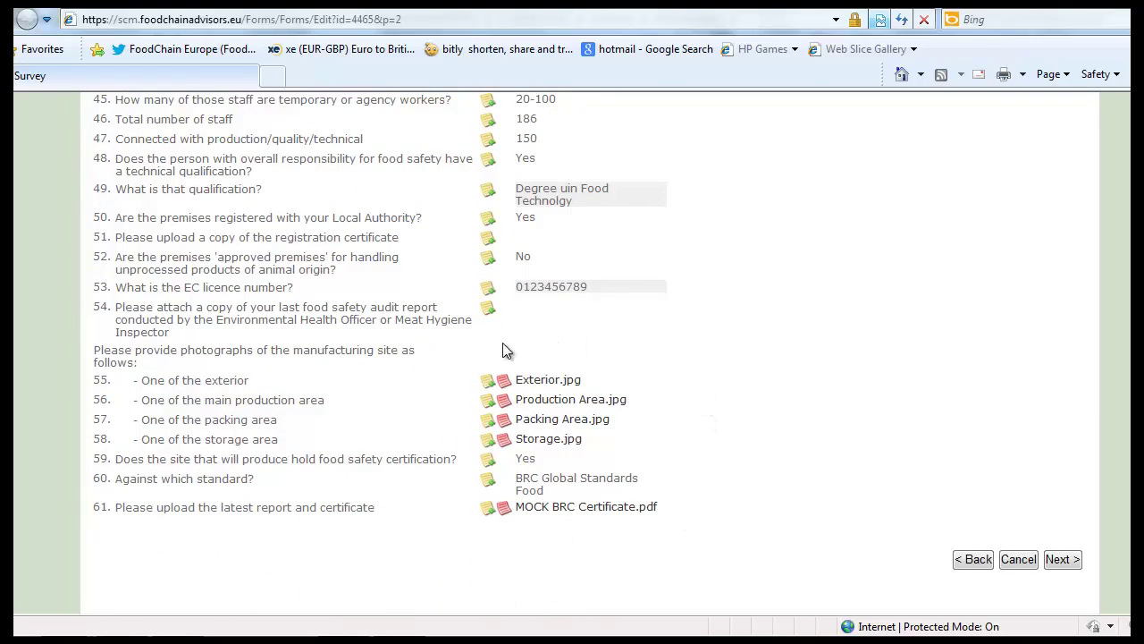
click(556, 515)
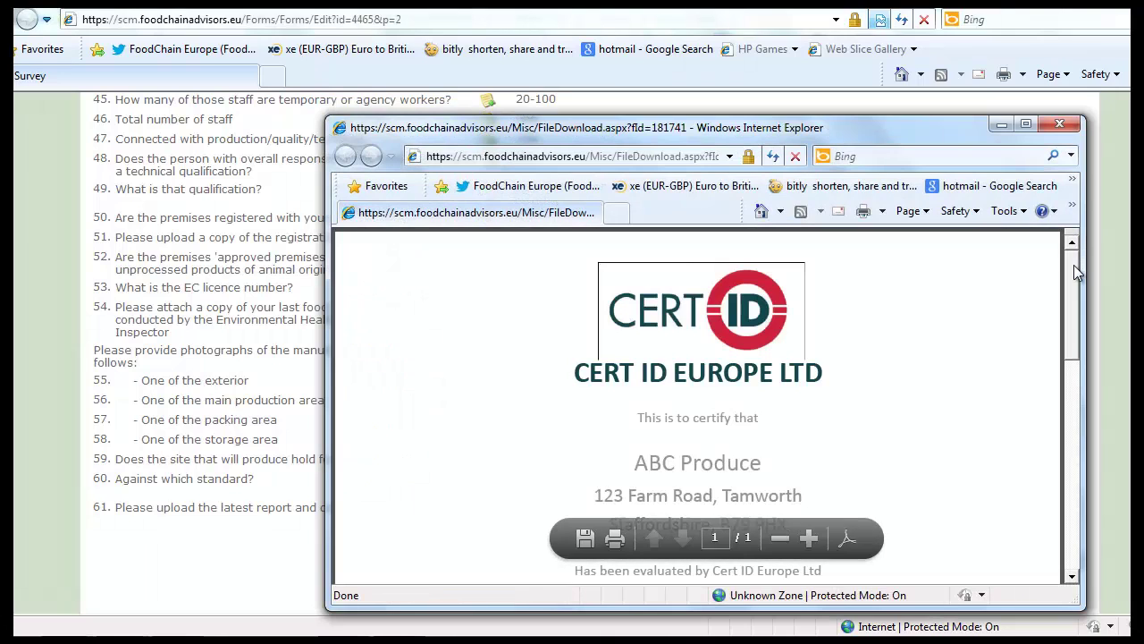
Step: Scroll through the MOCK BRC Certificate PDF to review the Cert ID Europe certificate
scroll(1072, 313, down, 2)
drag(1072, 320, 1070, 412)
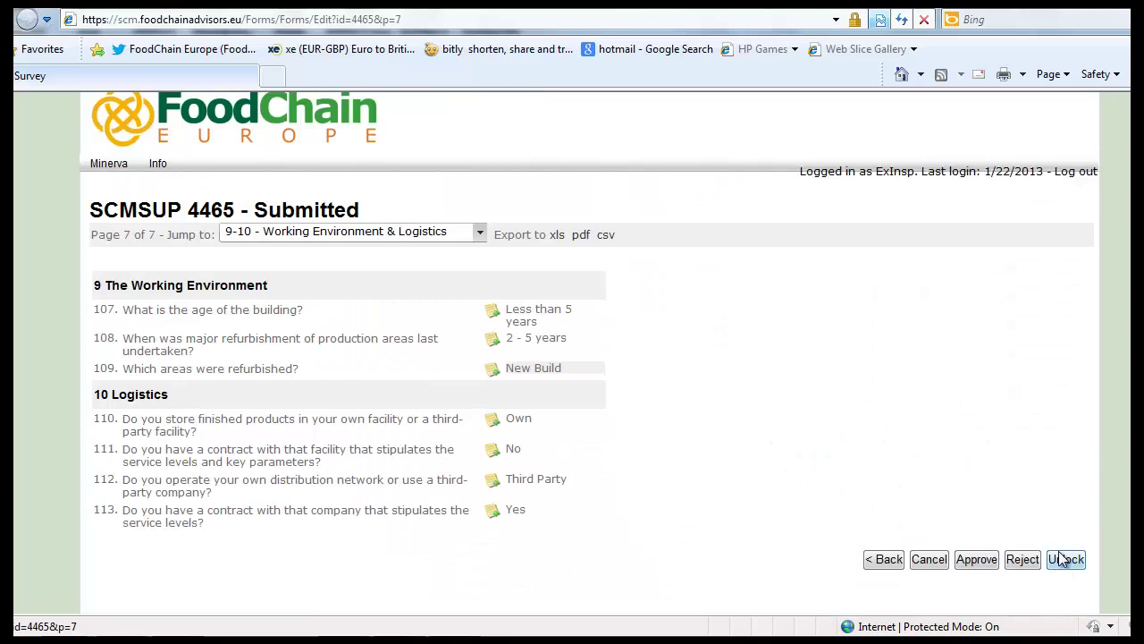
Step: Approve form 4465 and check that Forms Overview lists it under Approved
click(978, 559)
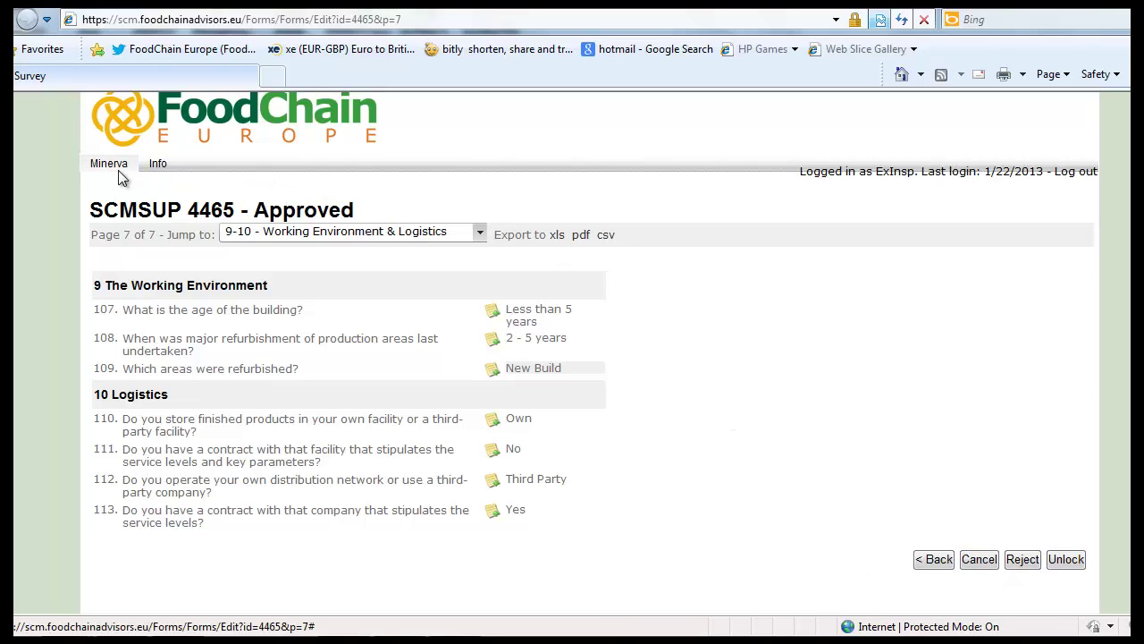
mouse_move(113, 175)
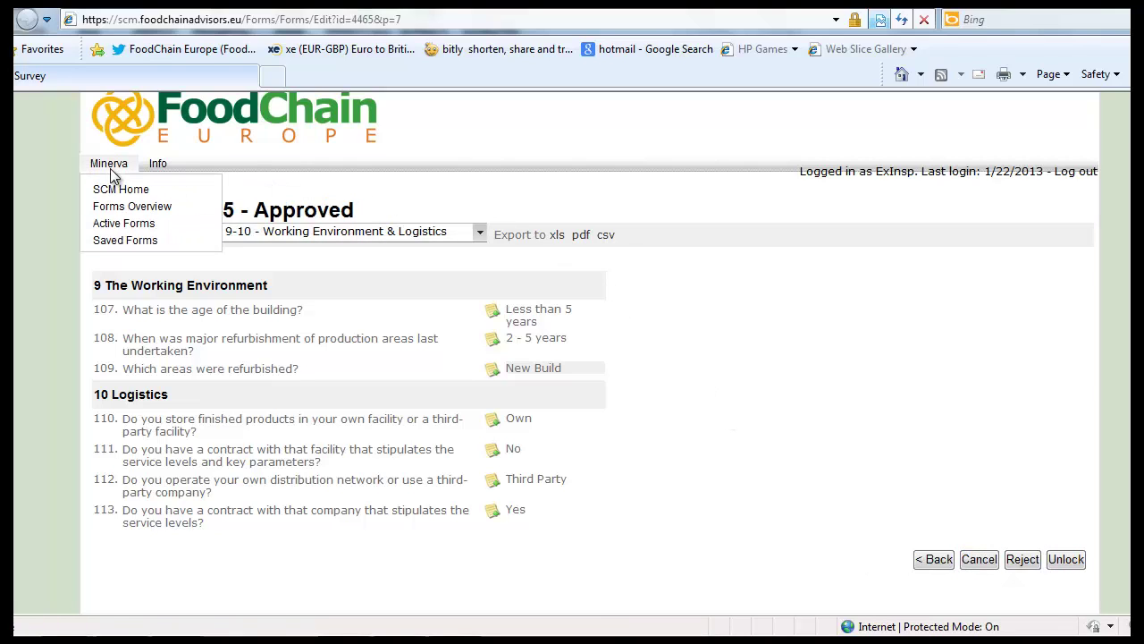
click(123, 211)
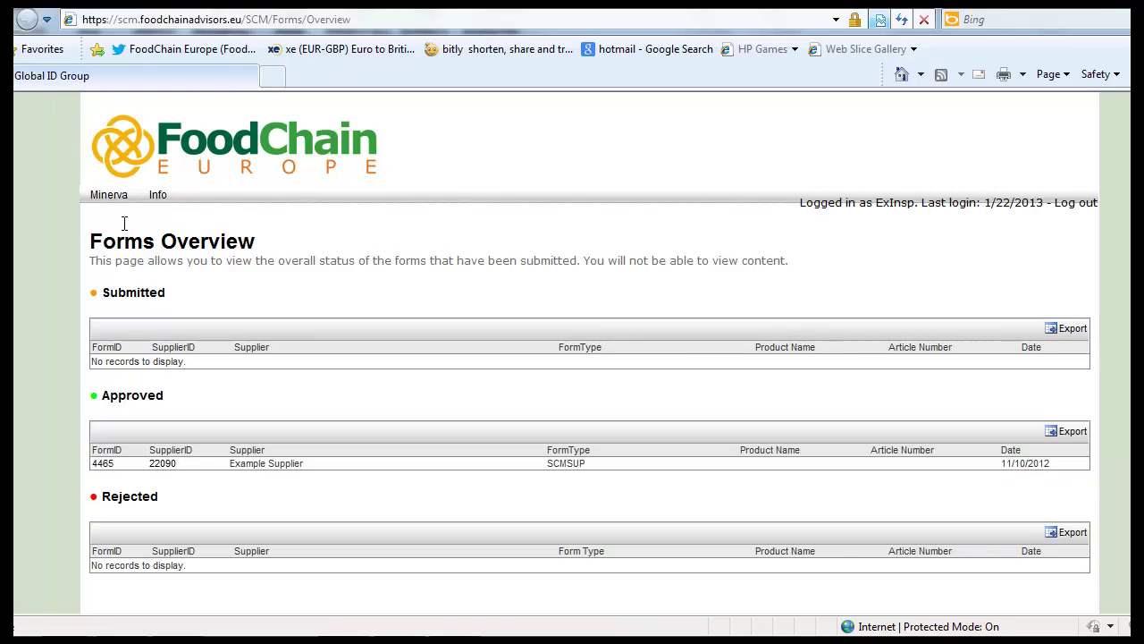